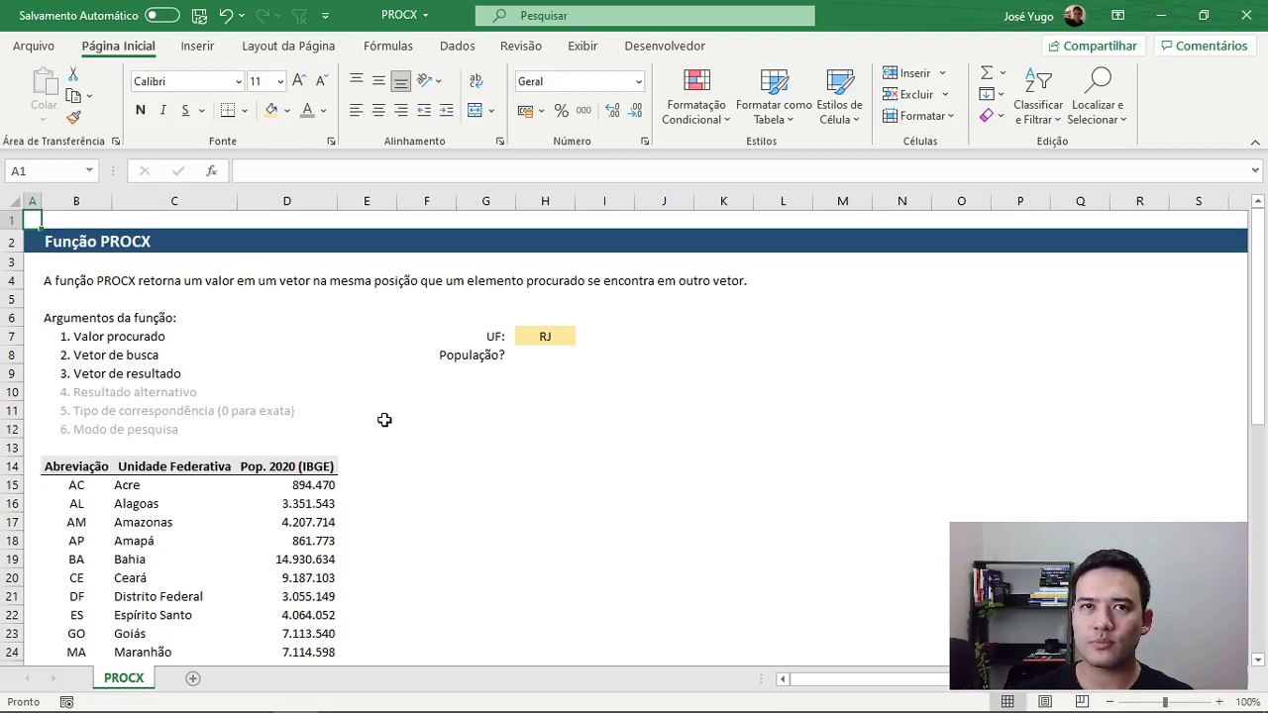
Step: Go to the first state abbreviation, AC, checking the Abreviação header above it
{"action": "key", "text": "Right"}
{"action": "key", "text": "Down"}
{"action": "key", "text": "Down"}
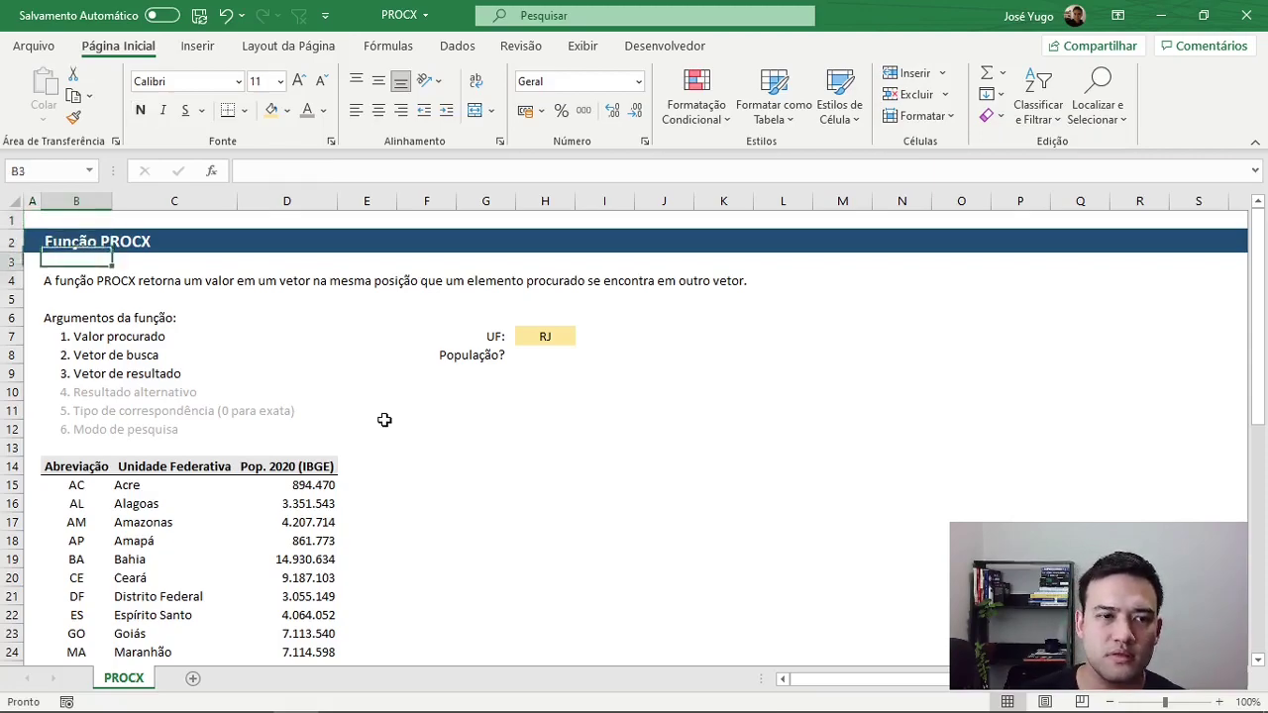
{"action": "key", "text": "Down"}
{"action": "key", "text": "Down"}
{"action": "key", "text": "Down"}
{"action": "key", "text": "Down"}
{"action": "key", "text": "Down"}
{"action": "key", "text": "Down"}
{"action": "key", "text": "Up"}
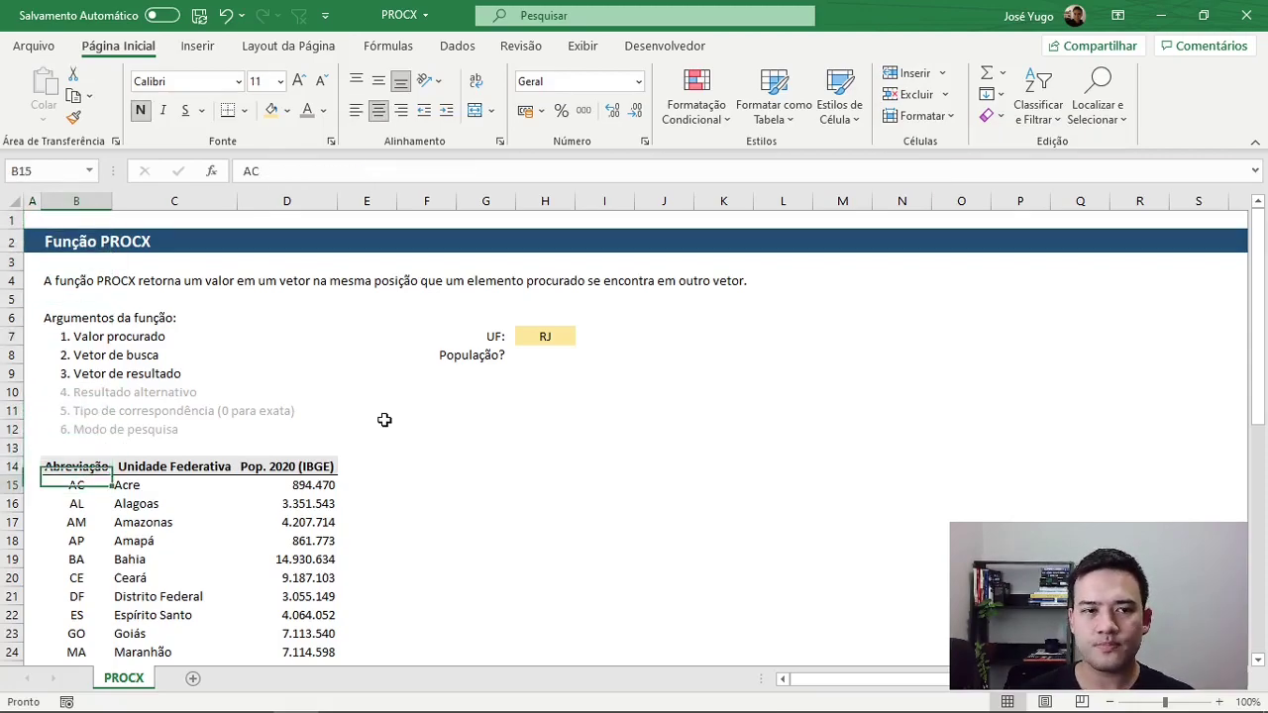
{"action": "key", "text": "Down"}
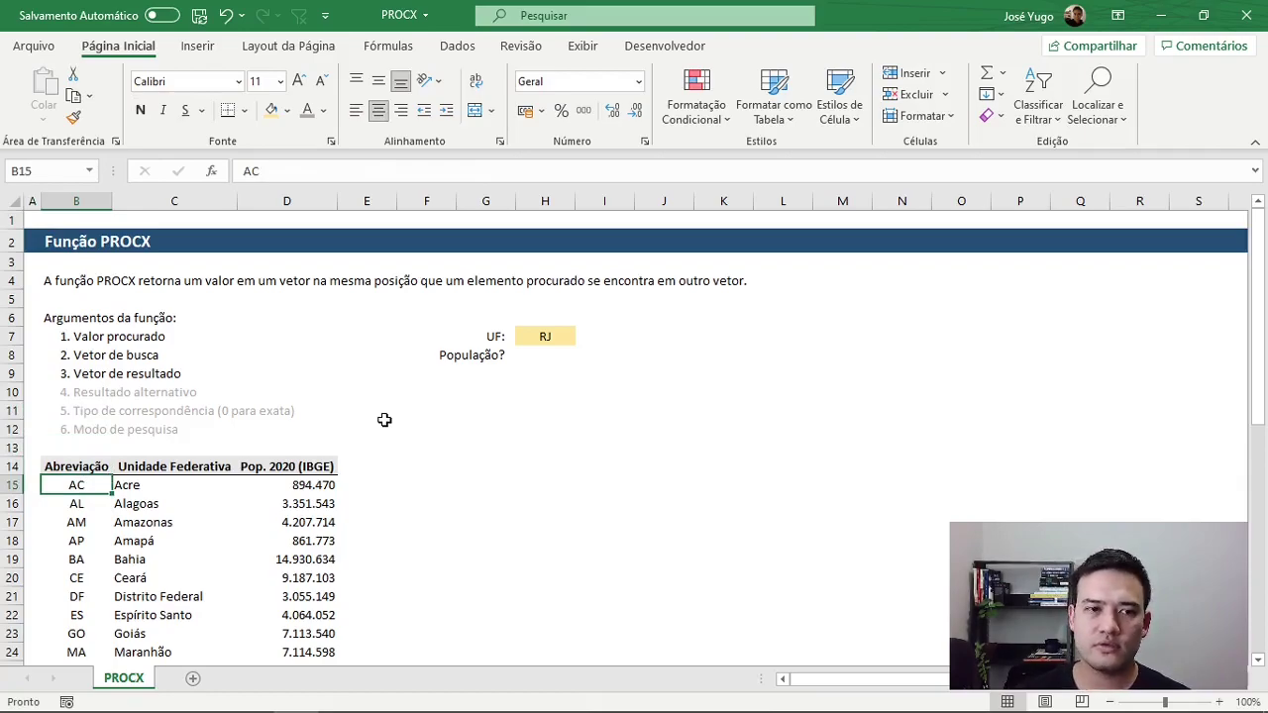
Step: Select the first five state abbreviations, names and populations, then move back above the table
{"action": "key", "text": "shift+Down"}
{"action": "key", "text": "shift+Down"}
{"action": "key", "text": "shift+Down"}
{"action": "key", "text": "shift+Down"}
{"action": "key", "text": "Right"}
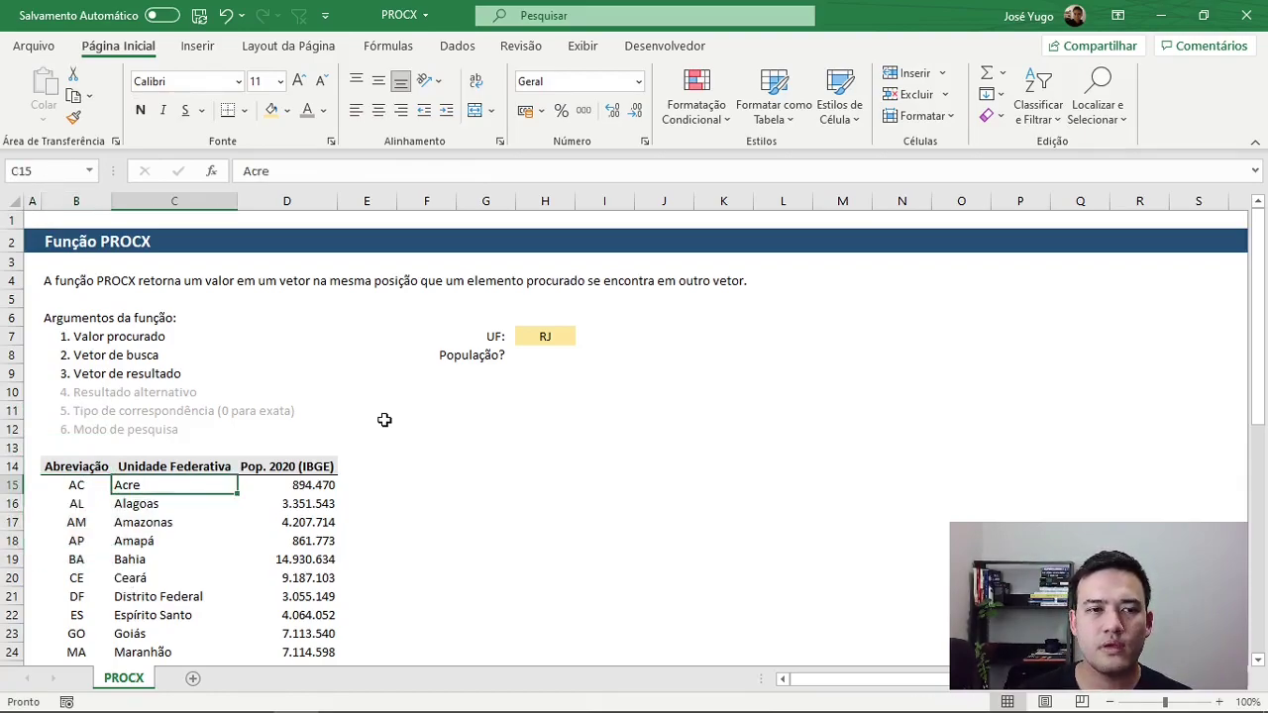
{"action": "key", "text": "shift+Down"}
{"action": "key", "text": "shift+Down"}
{"action": "key", "text": "shift+Down"}
{"action": "key", "text": "shift+Down"}
{"action": "key", "text": "Right"}
{"action": "key", "text": "shift+Down"}
{"action": "key", "text": "shift+Down"}
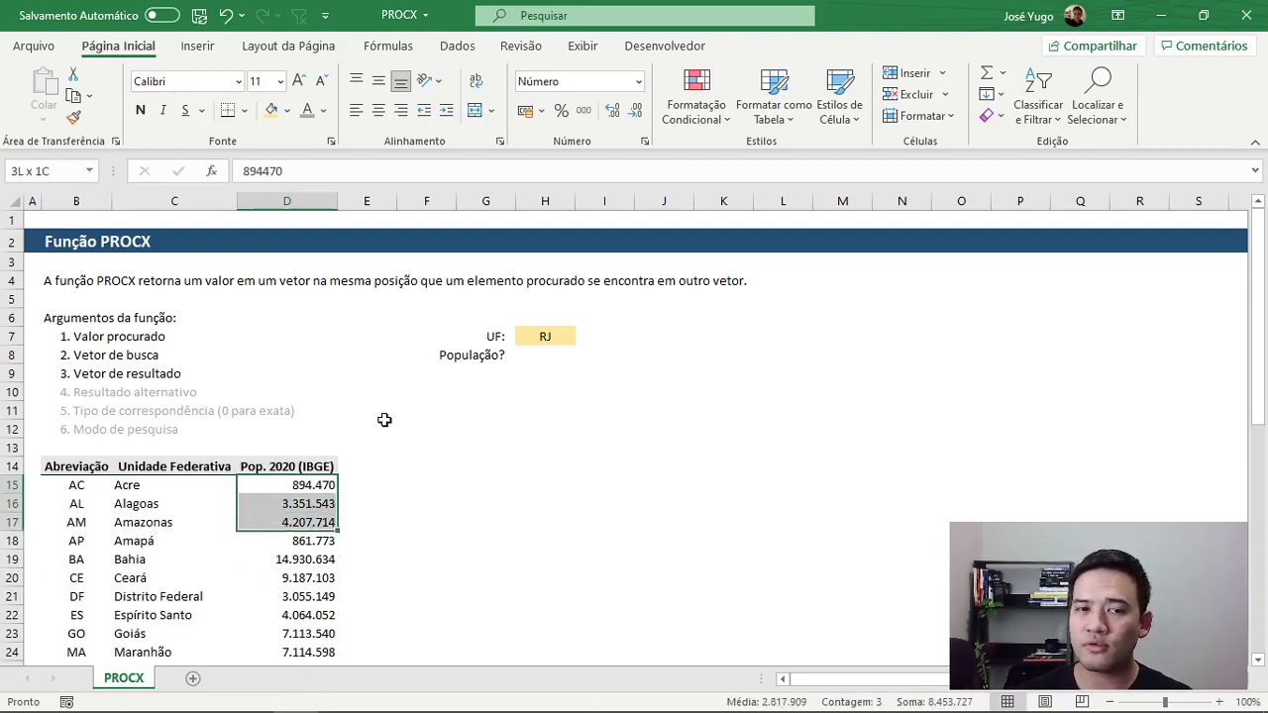
{"action": "key", "text": "shift+Down"}
{"action": "key", "text": "shift+Down"}
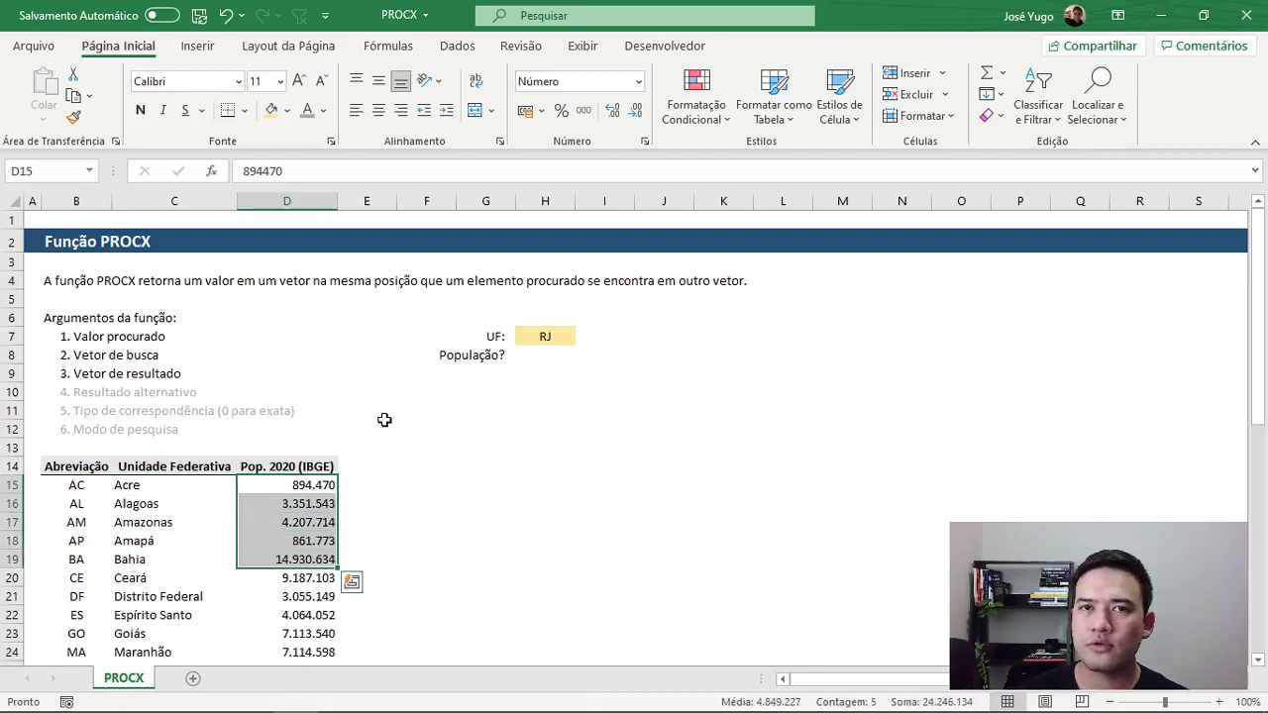
{"action": "key", "text": "Left"}
{"action": "key", "text": "Up"}
{"action": "key", "text": "Up"}
{"action": "key", "text": "Left"}
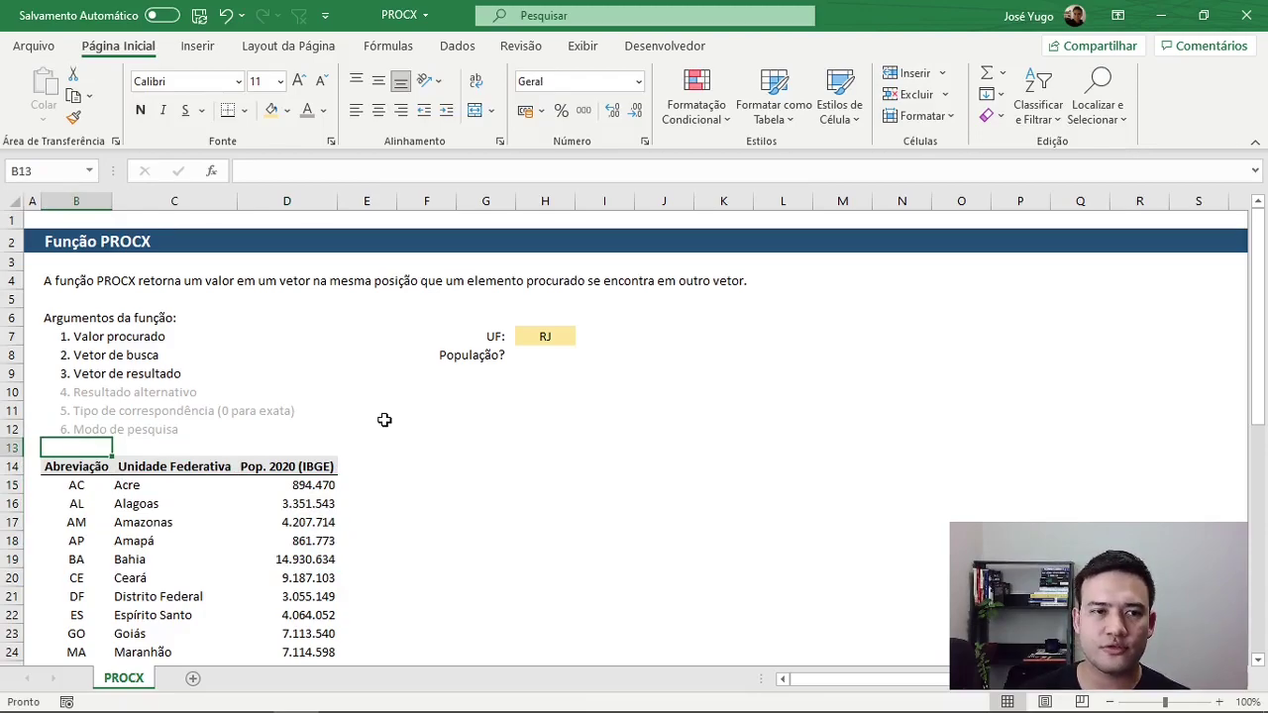
Step: Look over the function arguments list, then go to the UF cell H7
{"action": "key", "text": "Up"}
{"action": "key", "text": "Up"}
{"action": "key", "text": "Up"}
{"action": "key", "text": "Up"}
{"action": "key", "text": "Up"}
{"action": "key", "text": "Up"}
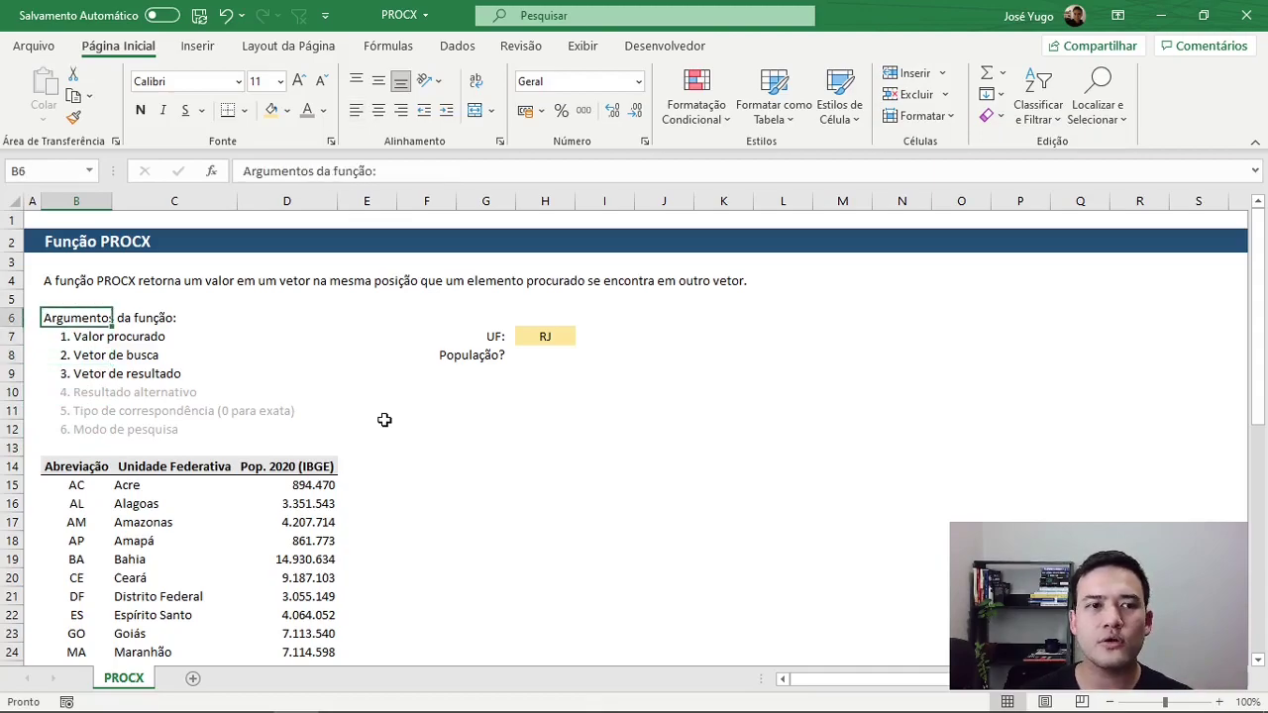
{"action": "key", "text": "Down"}
{"action": "key", "text": "Down"}
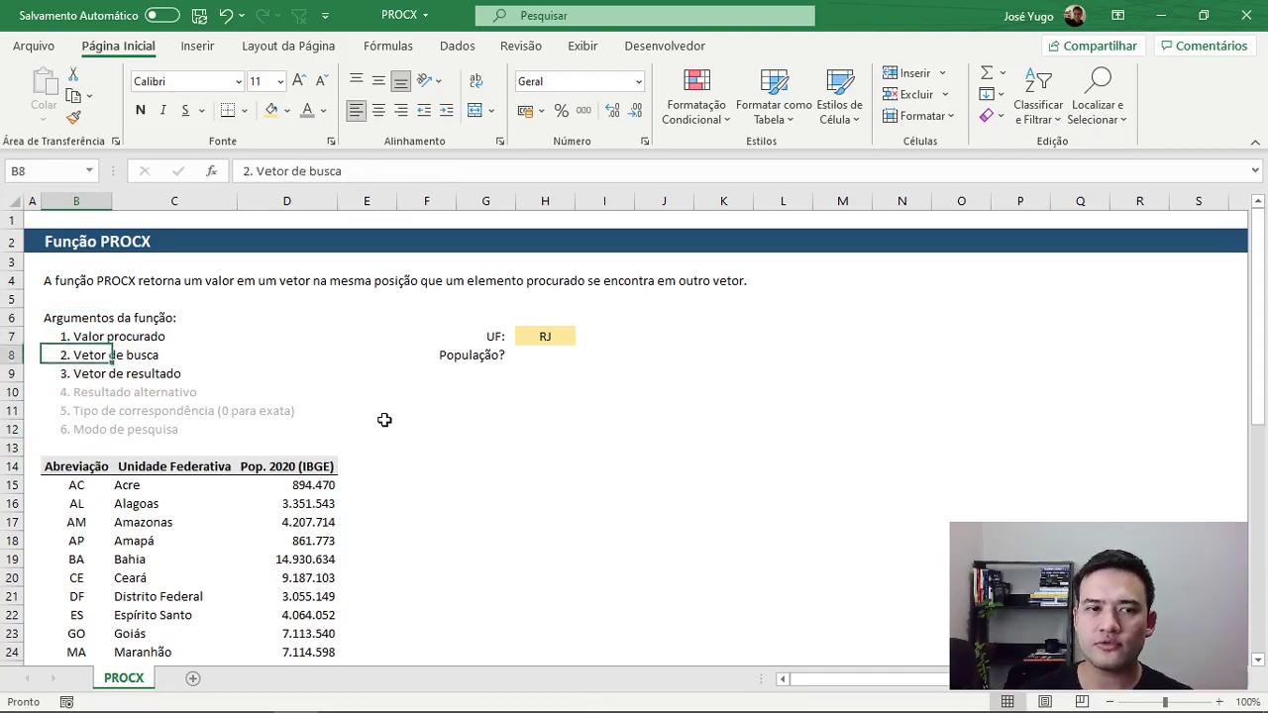
{"action": "key", "text": "Down"}
{"action": "key", "text": "Down"}
{"action": "key", "text": "Down"}
{"action": "key", "text": "Down"}
{"action": "key", "text": "Down"}
{"action": "key", "text": "Right"}
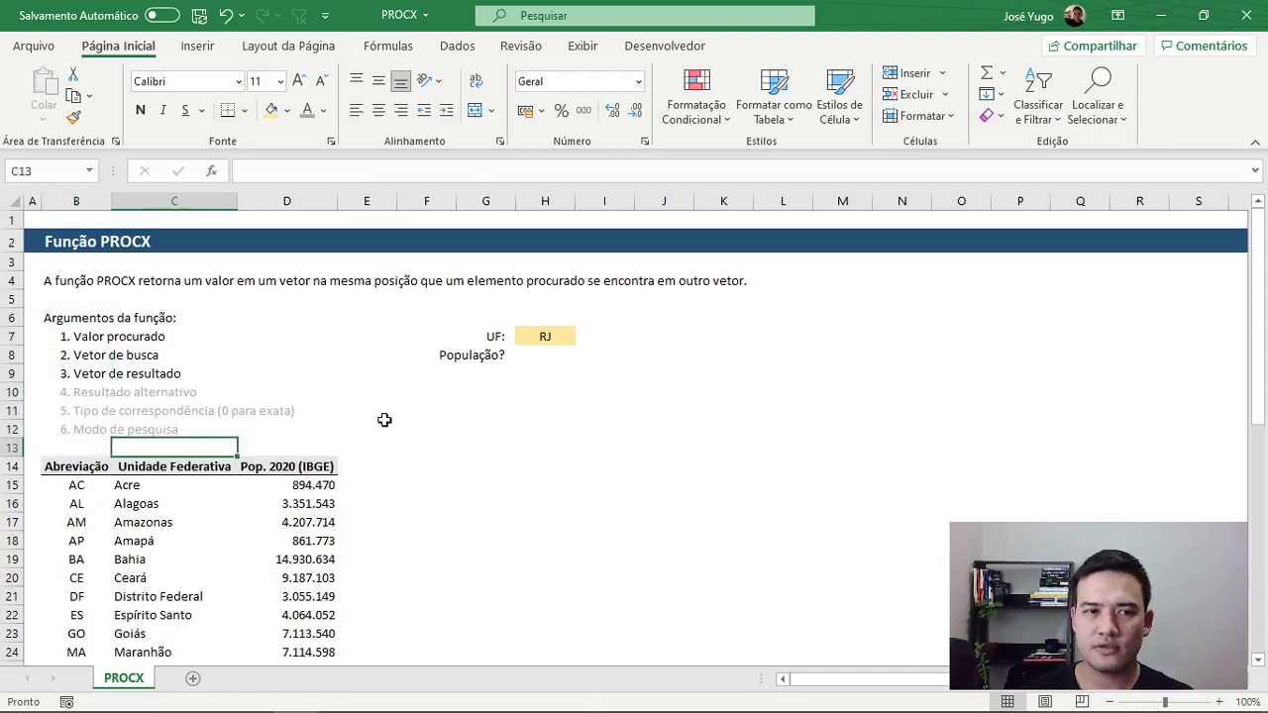
{"action": "key", "text": "Up"}
{"action": "key", "text": "Right"}
{"action": "key", "text": "Right"}
{"action": "key", "text": "Right"}
{"action": "key", "text": "Up"}
{"action": "key", "text": "Up"}
{"action": "key", "text": "Up"}
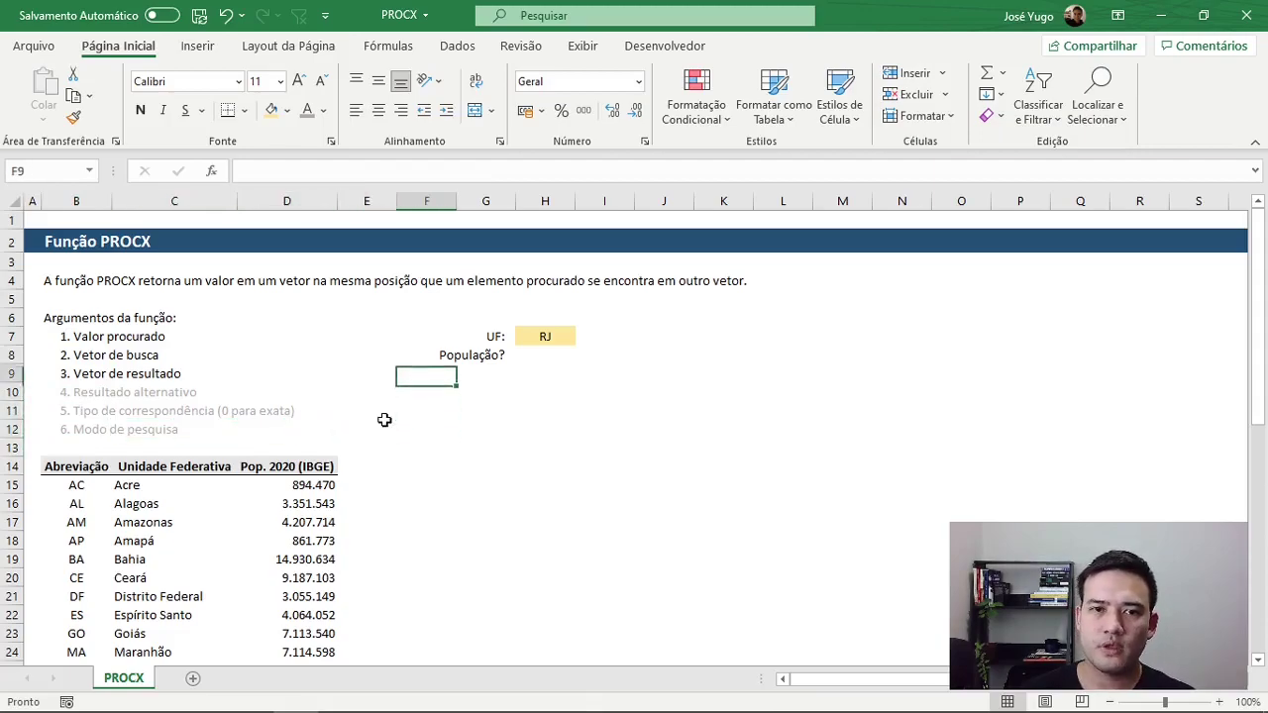
{"action": "key", "text": "Right"}
{"action": "key", "text": "Right"}
{"action": "key", "text": "Up"}
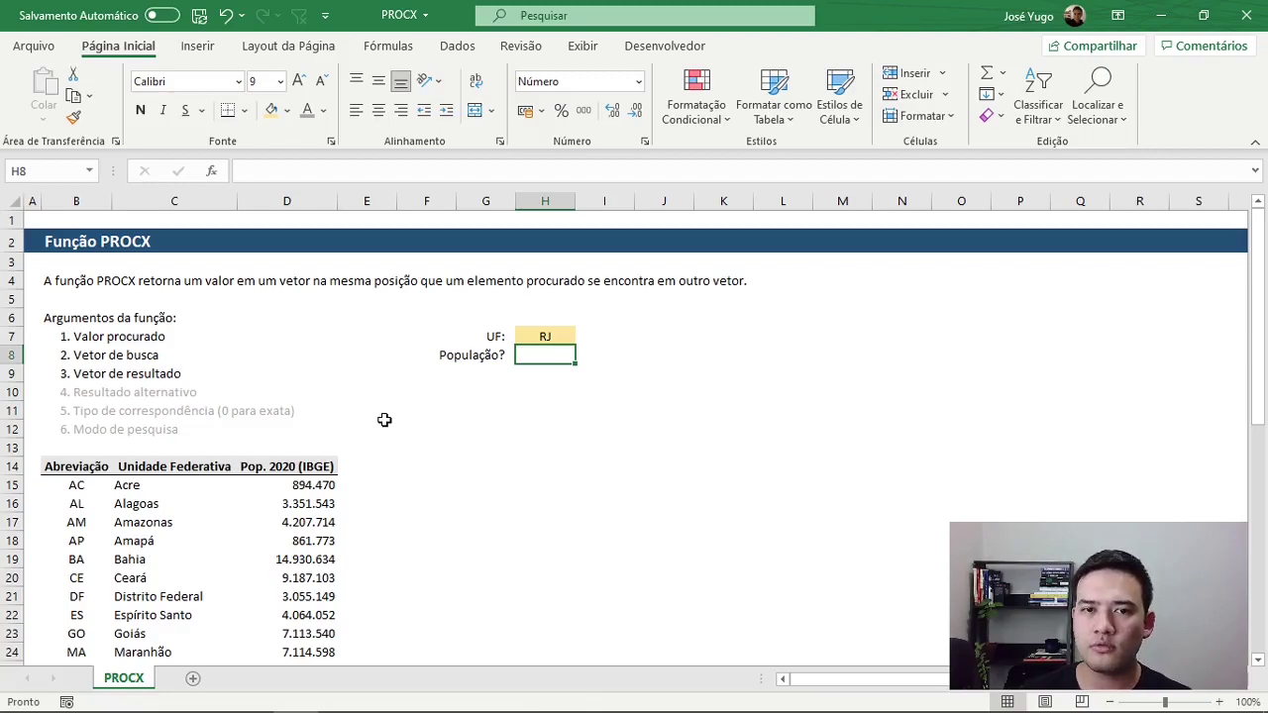
{"action": "key", "text": "Up"}
Step: Choose RN from H7's state list, correcting an initial pick of RS
{"action": "key", "text": "alt+Down"}
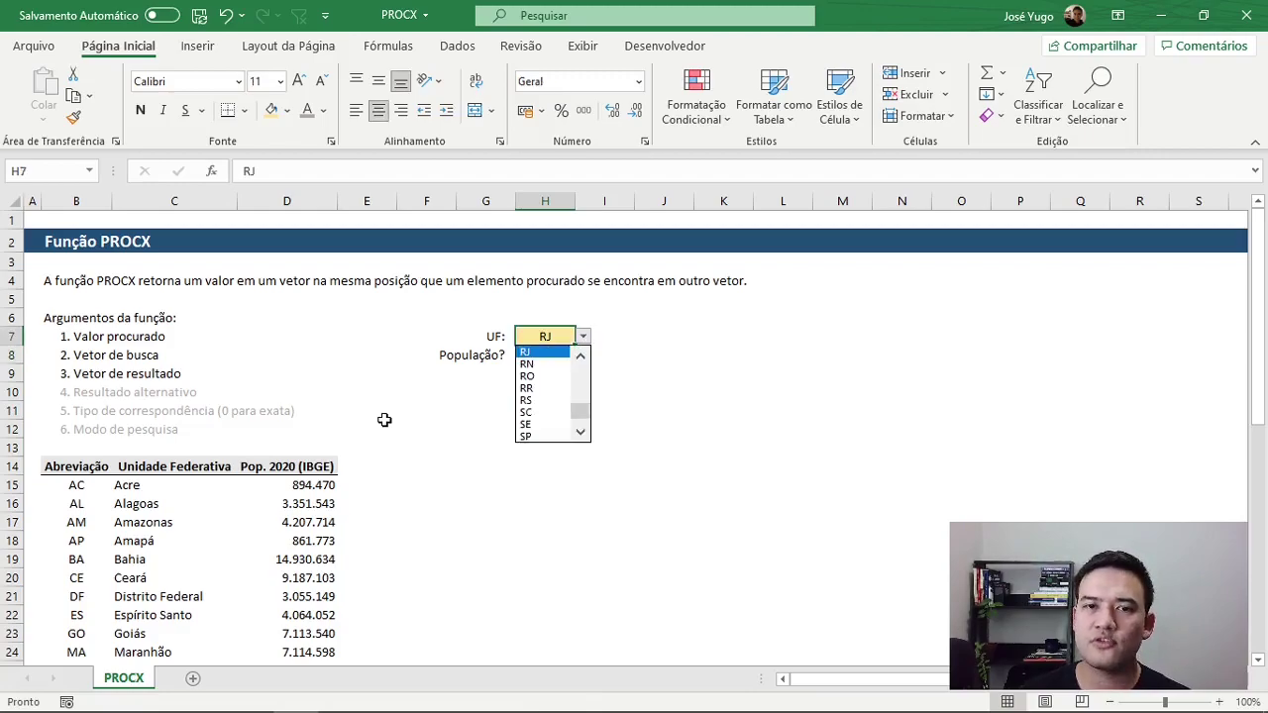
{"action": "key", "text": "Down"}
{"action": "key", "text": "Down"}
{"action": "key", "text": "Down"}
{"action": "key", "text": "Down"}
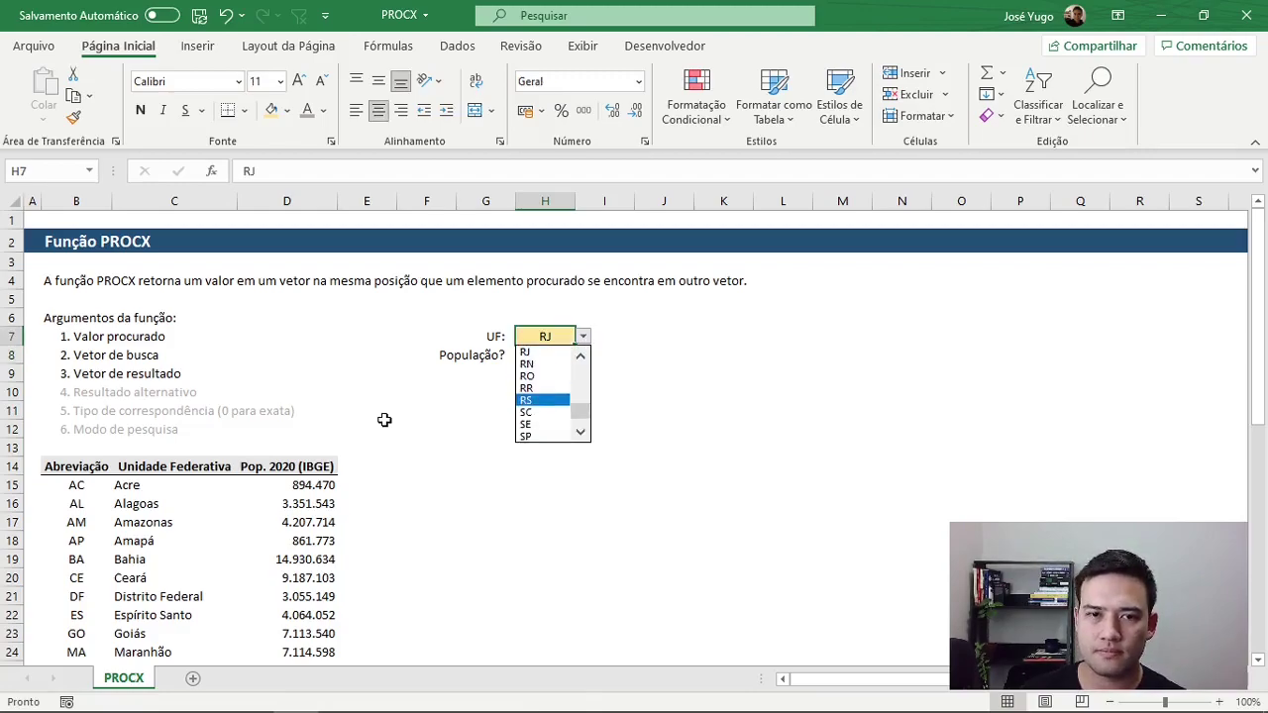
{"action": "key", "text": "Return"}
{"action": "key", "text": "alt+Down"}
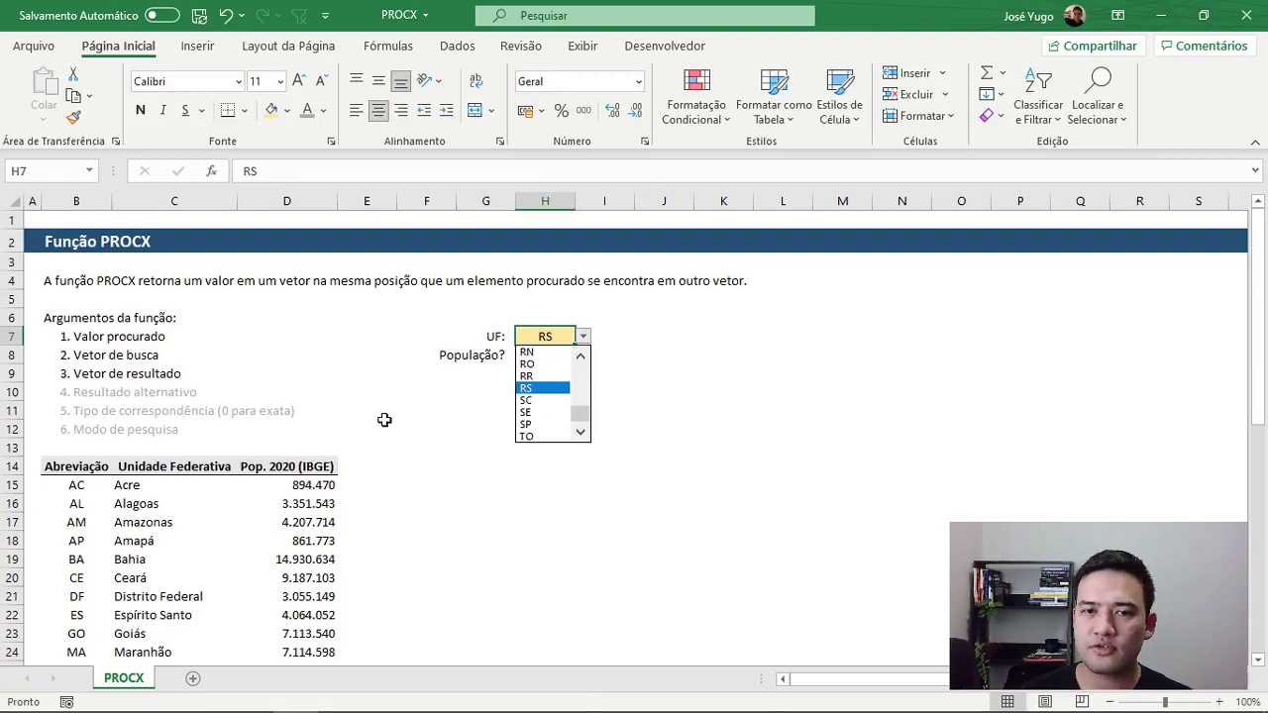
{"action": "key", "text": "Up"}
{"action": "key", "text": "Up"}
{"action": "key", "text": "Up"}
{"action": "key", "text": "Return"}
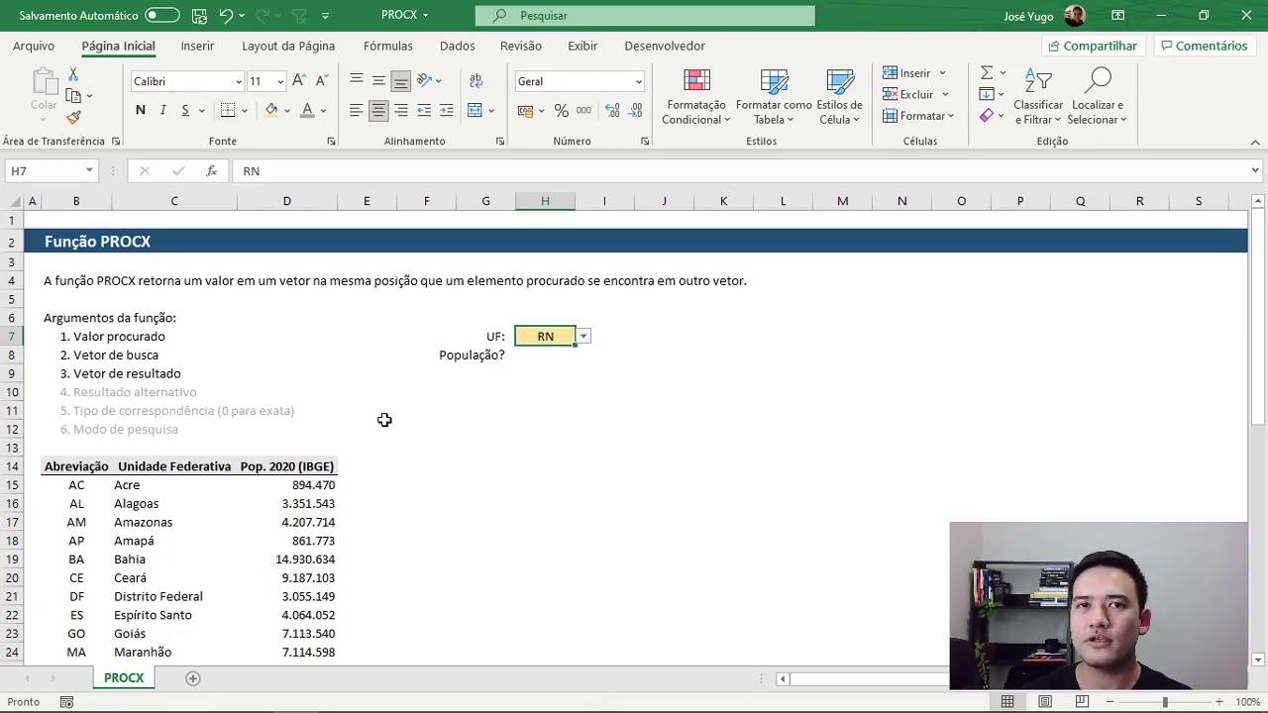
Step: Start a PROCX formula in H8 with H7 as the lookup value
{"action": "key", "text": "Return"}
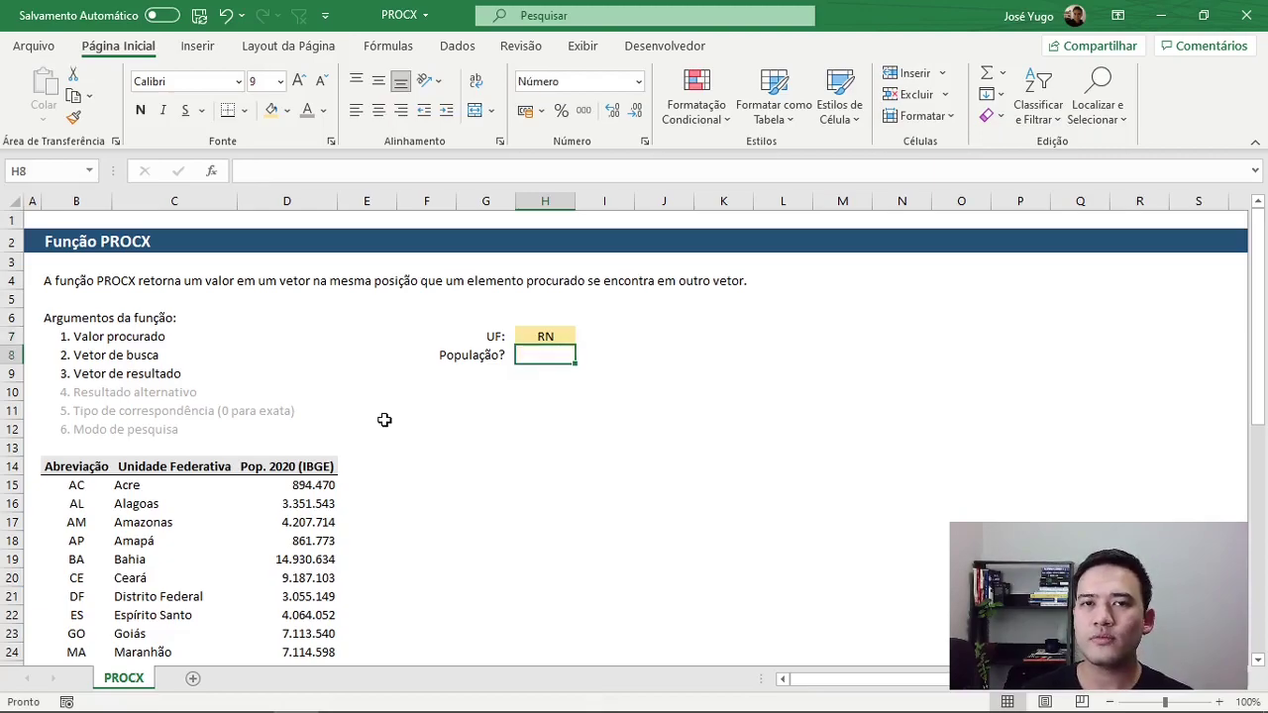
{"action": "type", "text": "=proc"}
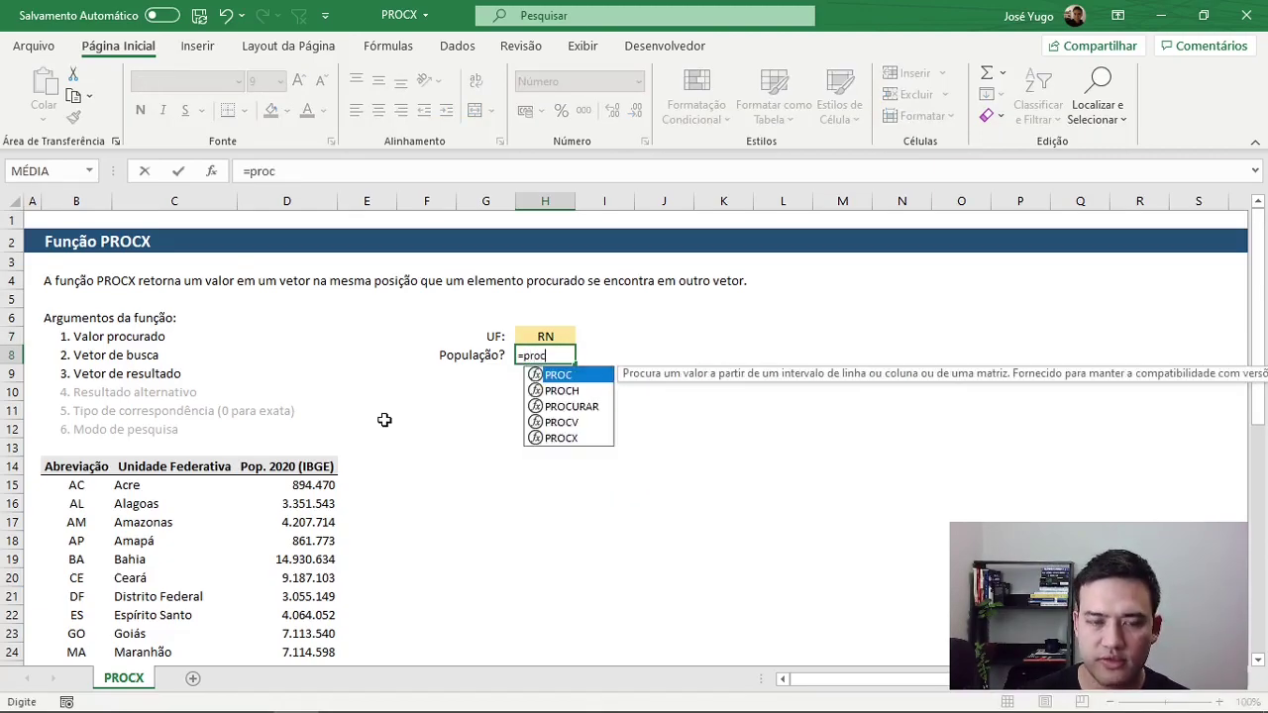
{"action": "type", "text": "x"}
{"action": "key", "text": "Tab"}
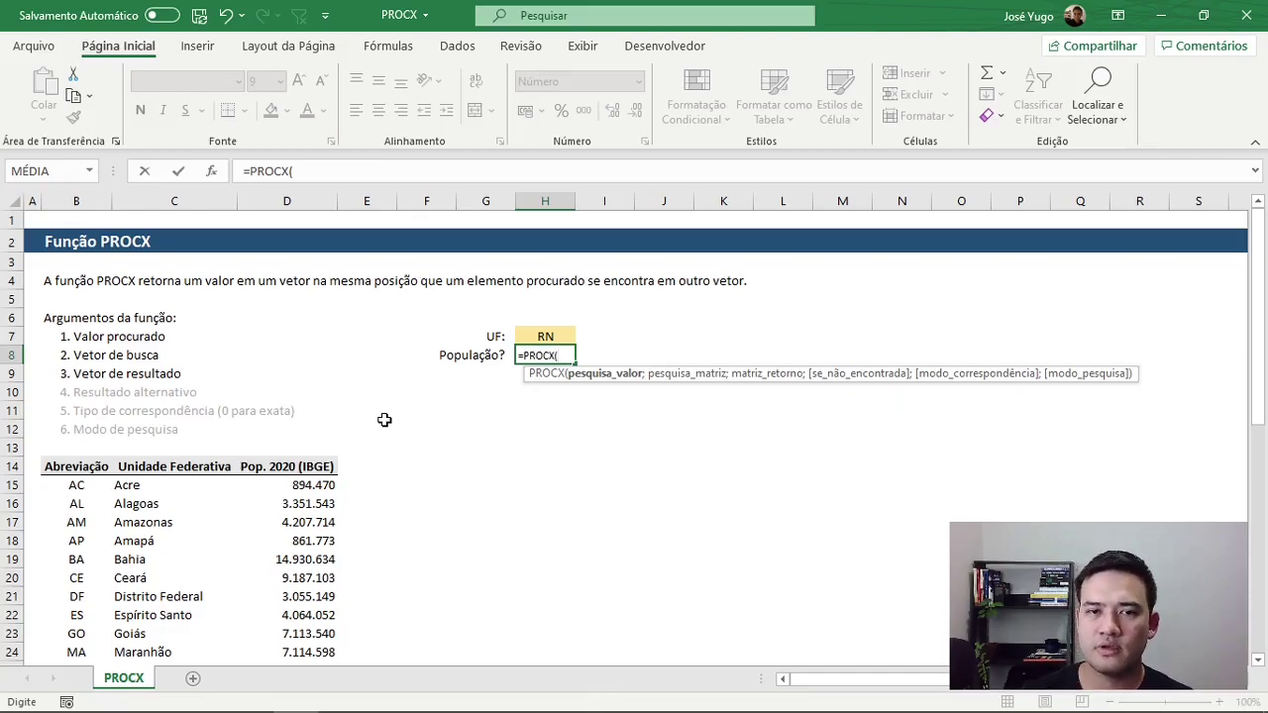
{"action": "key", "text": "Up"}
{"action": "type", "text": ";"}
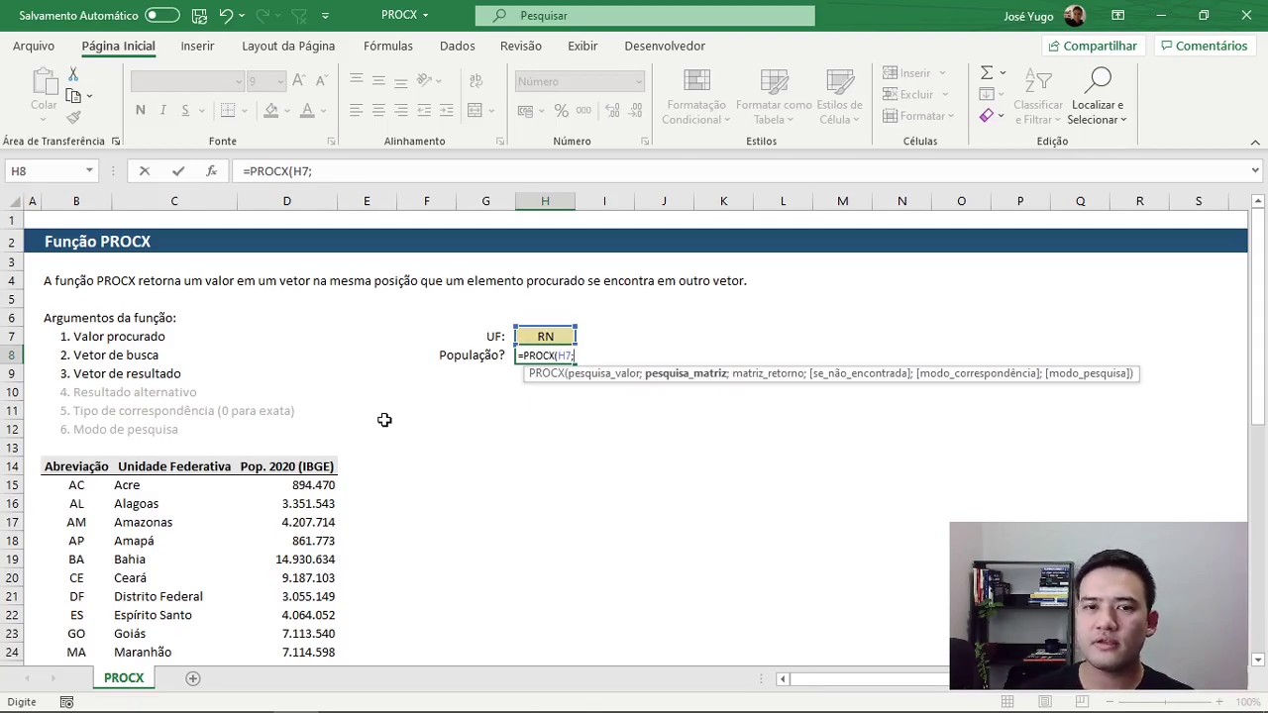
Step: Add B15:B41 as the PROCX search range
{"action": "key", "text": "Left"}
{"action": "key", "text": "Left"}
{"action": "key", "text": "Left"}
{"action": "key", "text": "Down"}
{"action": "key", "text": "Down"}
{"action": "key", "text": "Left"}
{"action": "key", "text": "Left"}
{"action": "key", "text": "Down"}
{"action": "key", "text": "Down"}
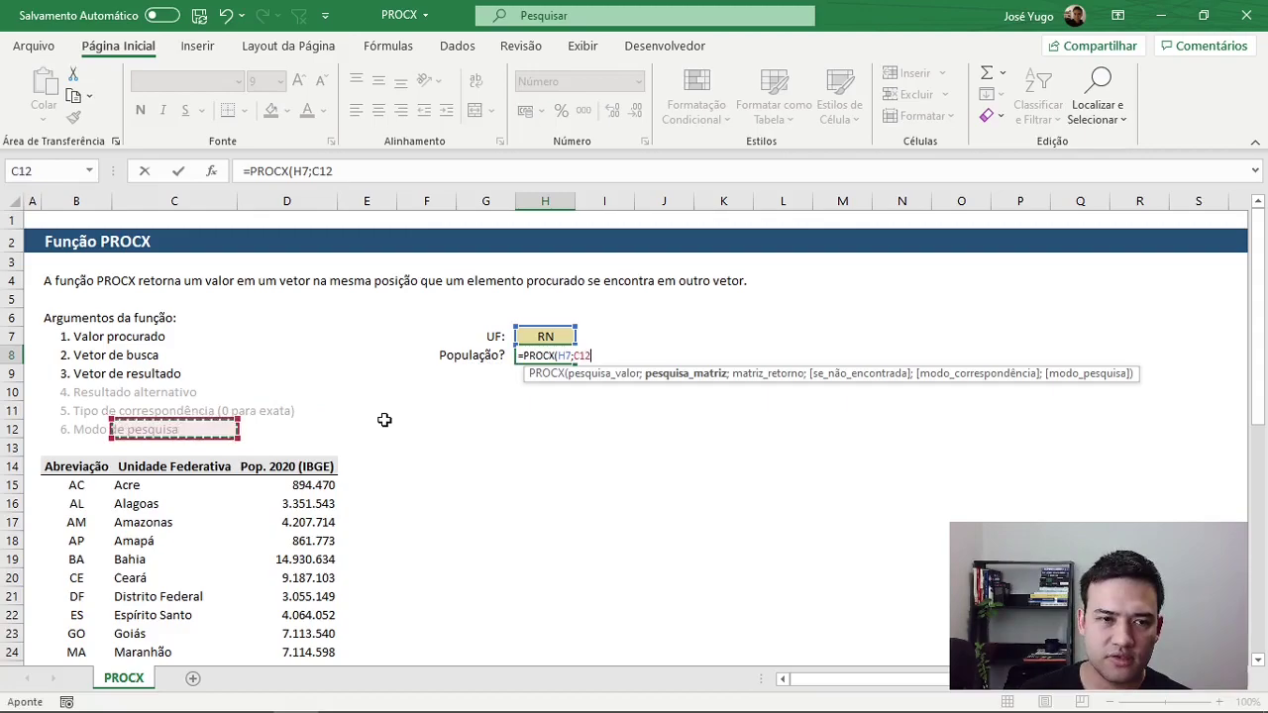
{"action": "key", "text": "Left"}
{"action": "key", "text": "Down"}
{"action": "key", "text": "Down"}
{"action": "key", "text": "Down"}
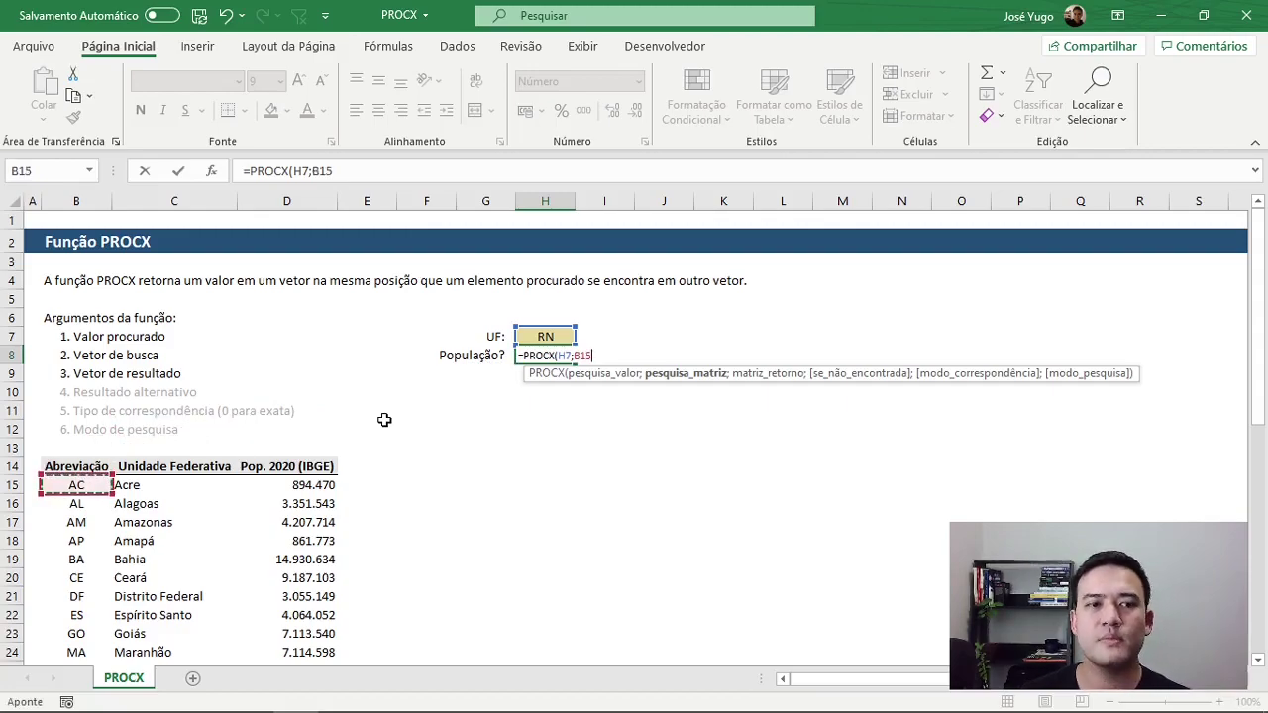
{"action": "key", "text": "ctrl+shift+Down"}
{"action": "type", "text": ":B41;"}
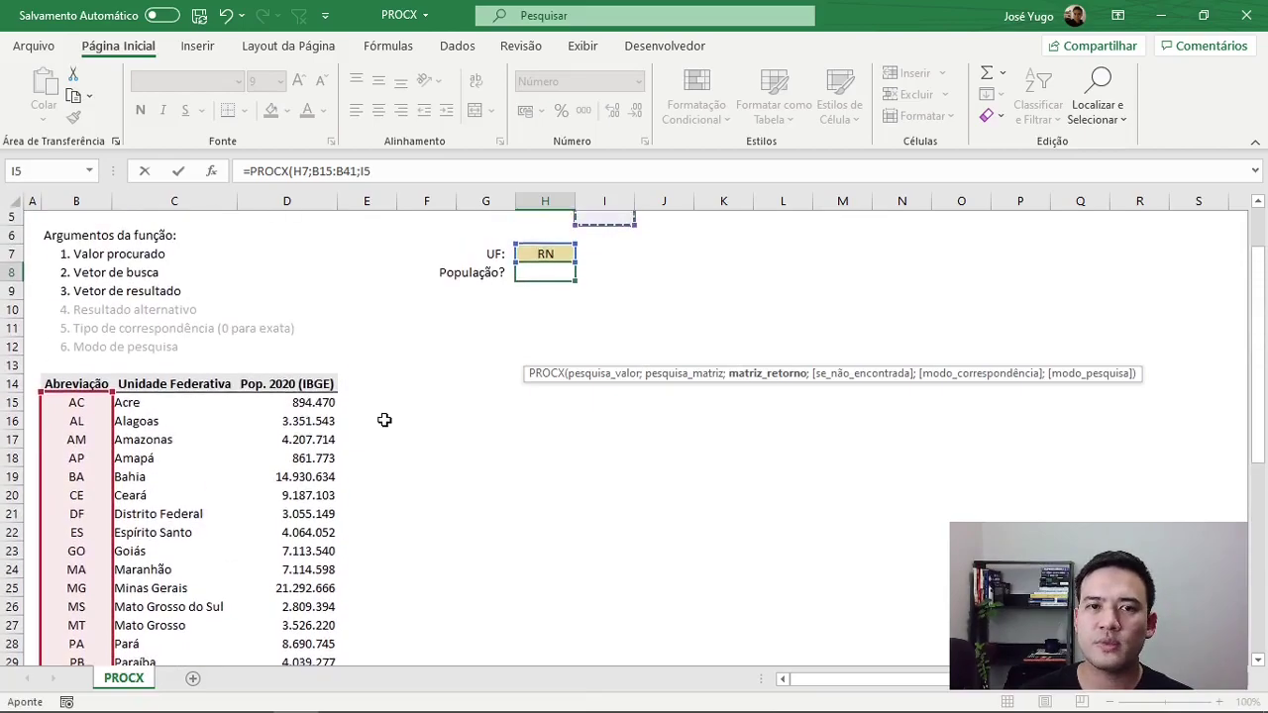
Step: Add D15:D41 as the return range and close the parenthesis
{"action": "key", "text": "Left"}
{"action": "key", "text": "Right"}
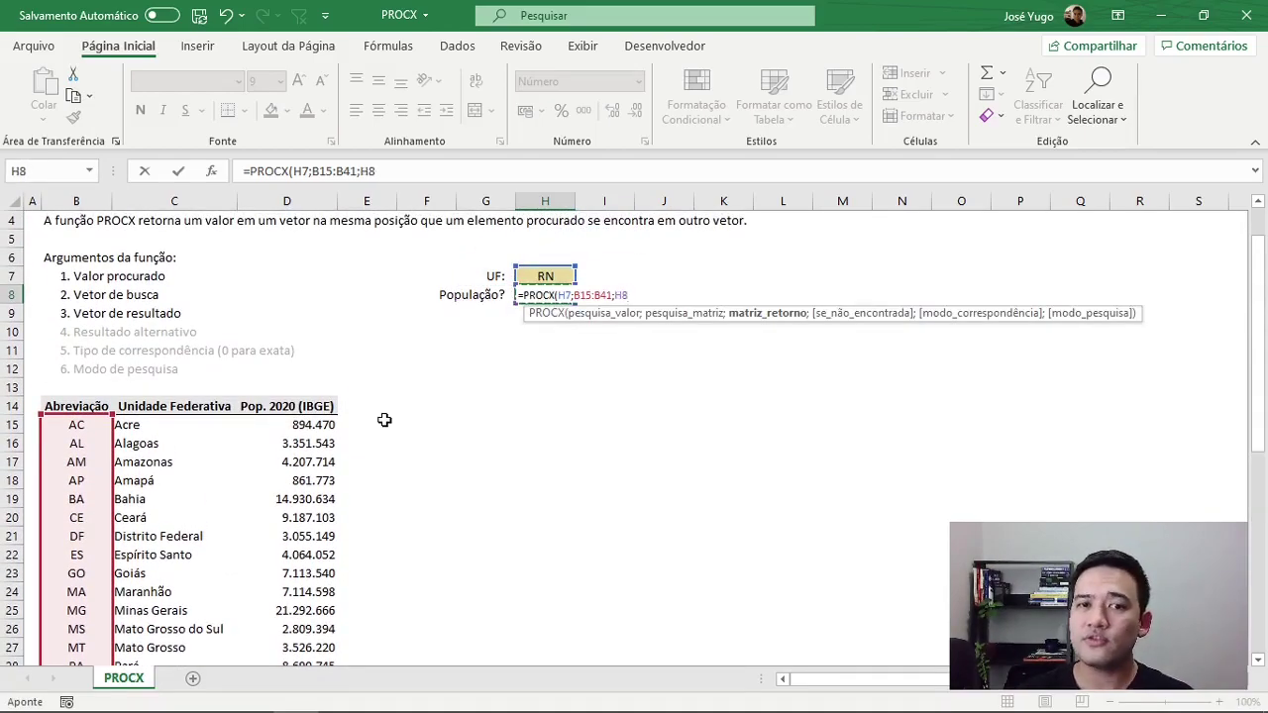
{"action": "key", "text": "Down"}
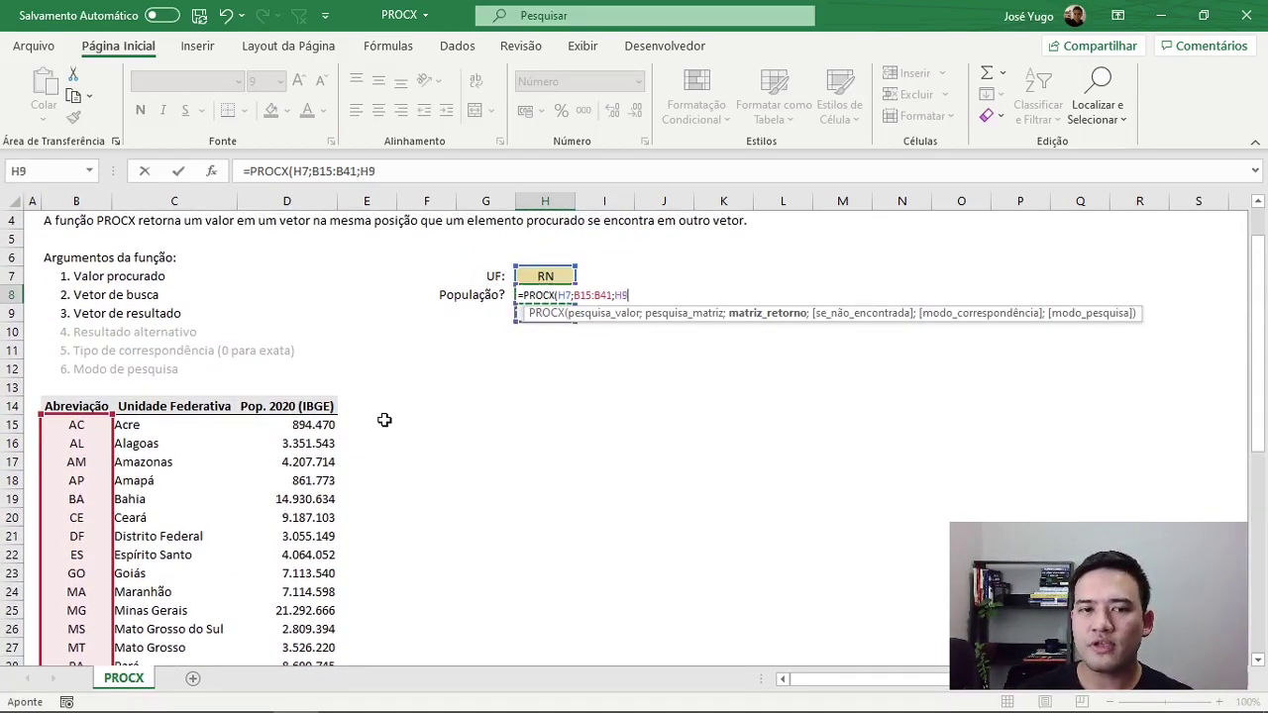
{"action": "key", "text": "Left"}
{"action": "key", "text": "Down"}
{"action": "key", "text": "Left"}
{"action": "key", "text": "Down"}
{"action": "key", "text": "Left"}
{"action": "key", "text": "Down"}
{"action": "key", "text": "Left"}
{"action": "key", "text": "Down"}
{"action": "key", "text": "Down"}
{"action": "key", "text": "Down"}
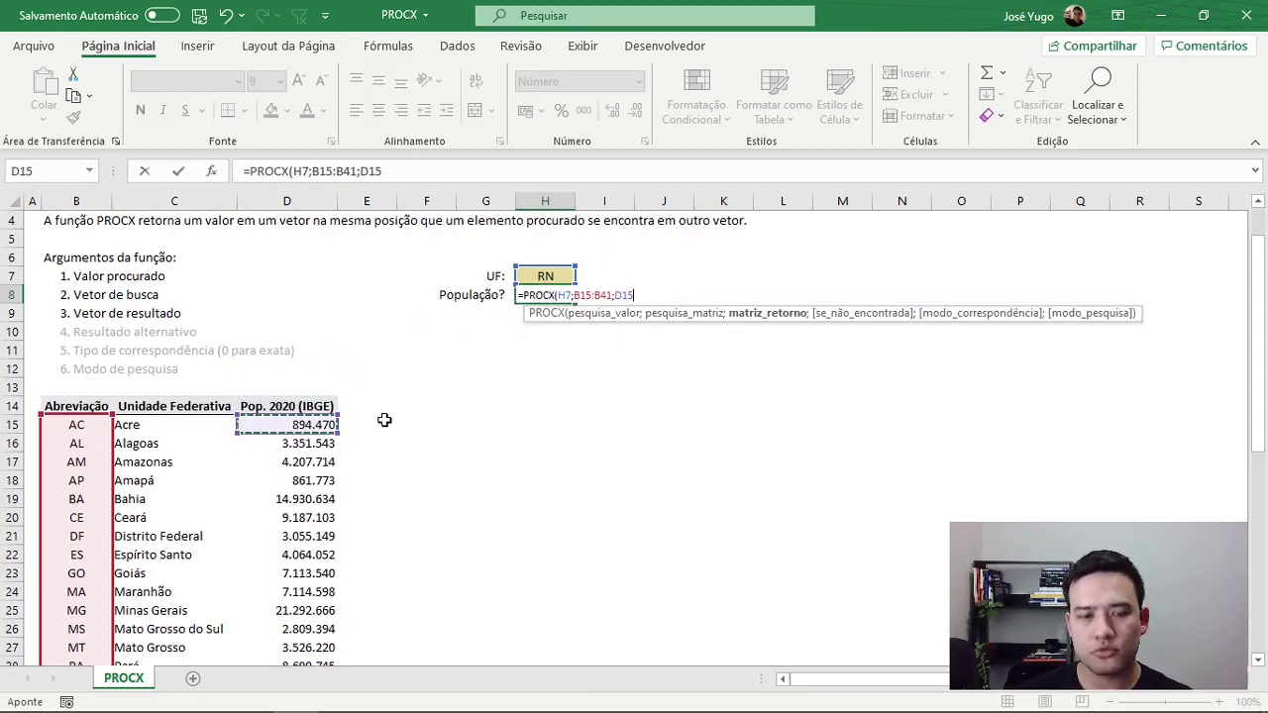
{"action": "key", "text": "ctrl+shift+Down"}
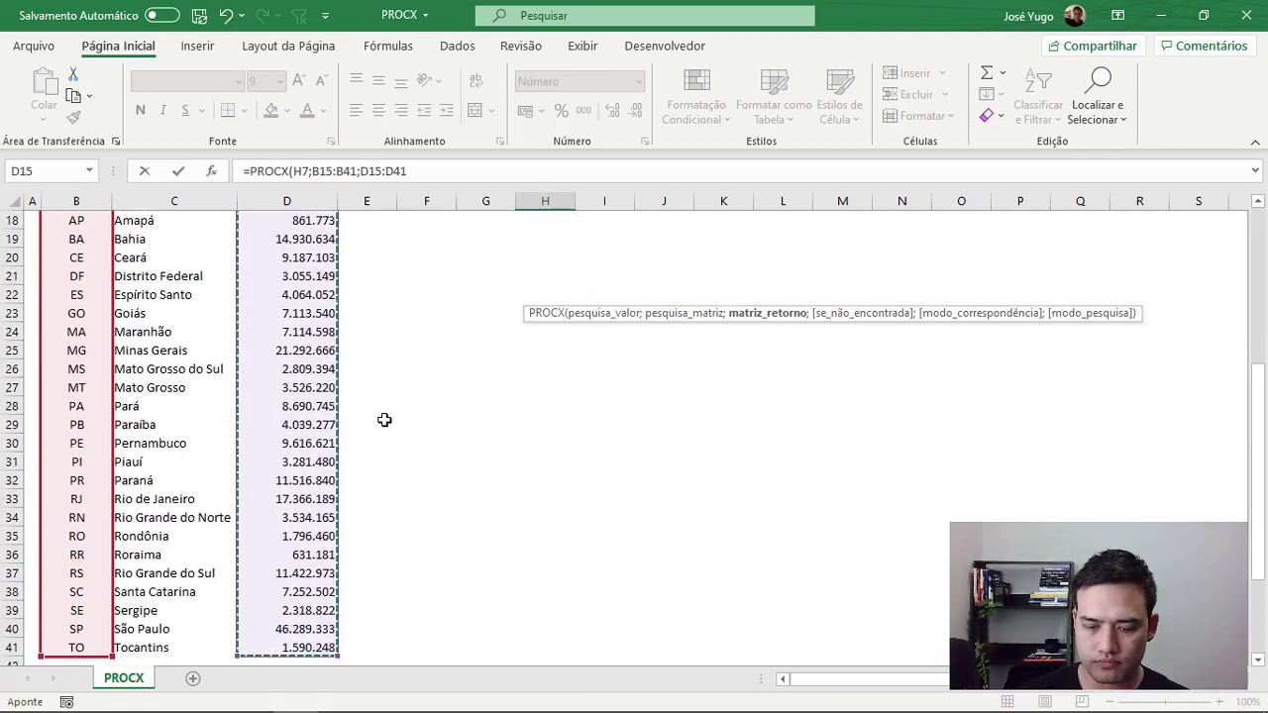
{"action": "type", "text": ")"}
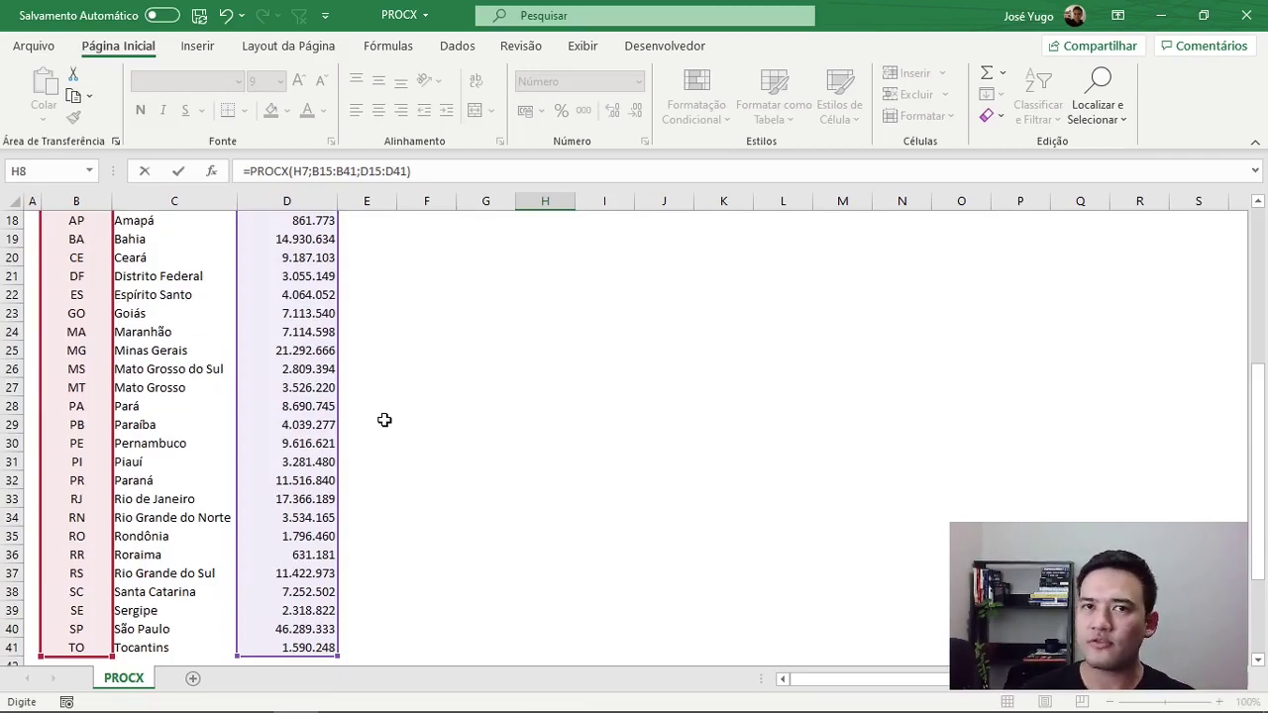
Step: Commit the PROCX formula in H8 and move down to the lower state rows
{"action": "key", "text": "ctrl+Return"}
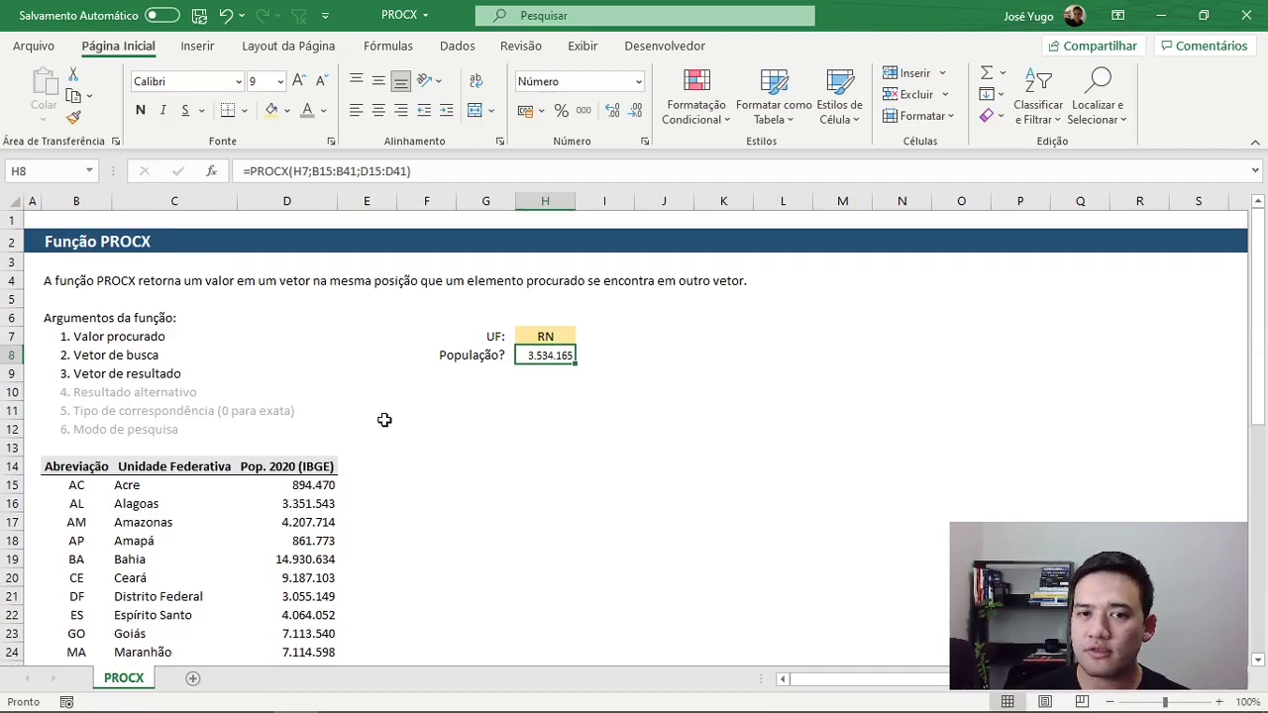
{"action": "key", "text": "Down"}
{"action": "key", "text": "Down"}
{"action": "key", "text": "Down"}
{"action": "key", "text": "Down"}
{"action": "key", "text": "Down"}
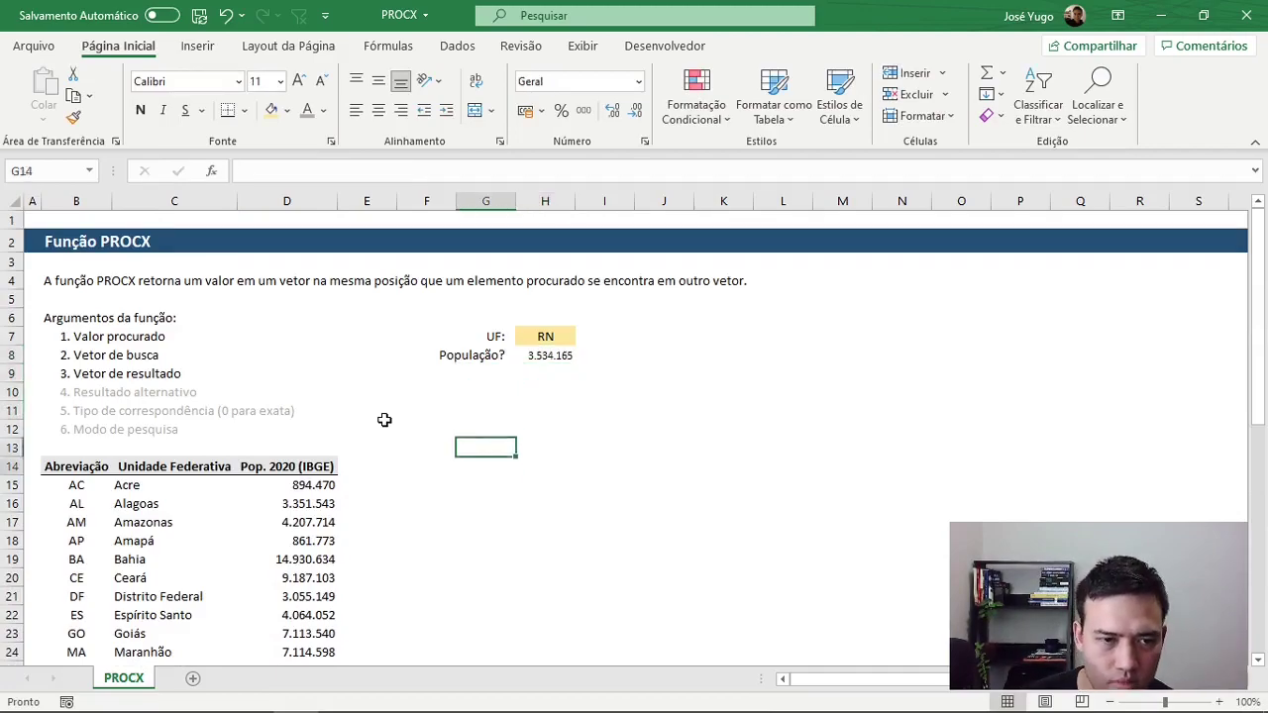
{"action": "key", "text": "Down"}
{"action": "key", "text": "Down"}
{"action": "key", "text": "Down"}
{"action": "key", "text": "Left"}
{"action": "key", "text": "Left"}
{"action": "key", "text": "Left"}
{"action": "key", "text": "Down"}
{"action": "key", "text": "Down"}
{"action": "key", "text": "Down"}
{"action": "key", "text": "Left"}
{"action": "key", "text": "ctrl+Down"}
{"action": "key", "text": "Left"}
{"action": "key", "text": "Up"}
{"action": "key", "text": "Up"}
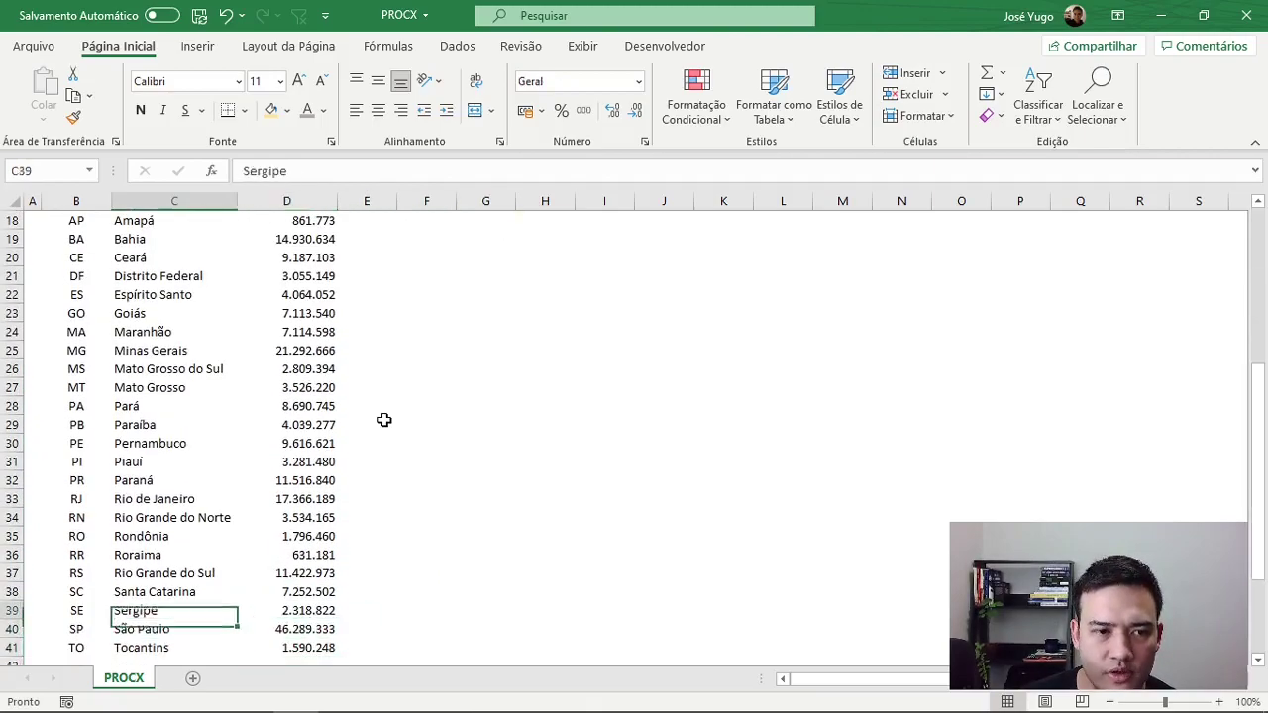
{"action": "key", "text": "Up"}
{"action": "key", "text": "Up"}
Step: Check Rio Grande do Norte's population 3.534.165 in the table, then return to H7
{"action": "key", "text": "Up"}
{"action": "key", "text": "Up"}
{"action": "key", "text": "Up"}
{"action": "key", "text": "Left"}
{"action": "key", "text": "Right"}
{"action": "key", "text": "Right"}
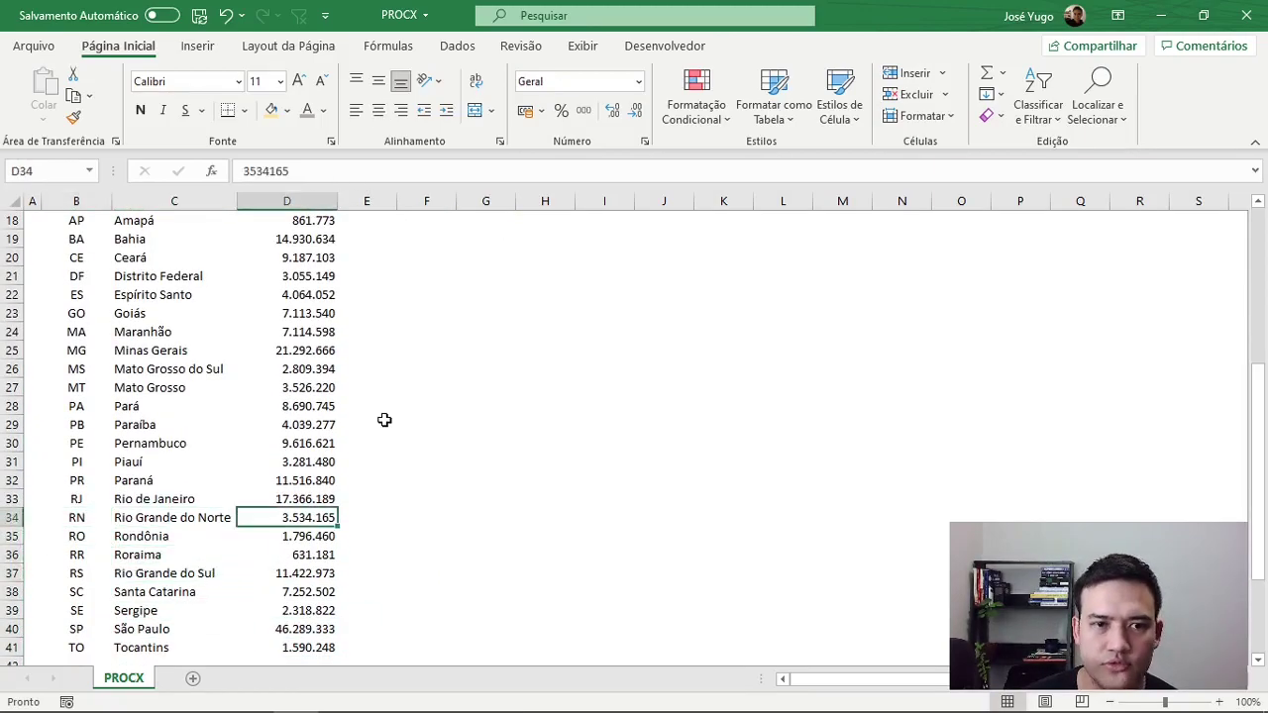
{"action": "key", "text": "Right"}
{"action": "key", "text": "Left"}
{"action": "key", "text": "ctrl+Up"}
{"action": "key", "text": "Up"}
{"action": "key", "text": "Up"}
{"action": "key", "text": "Up"}
{"action": "key", "text": "Up"}
{"action": "key", "text": "Right"}
{"action": "key", "text": "Right"}
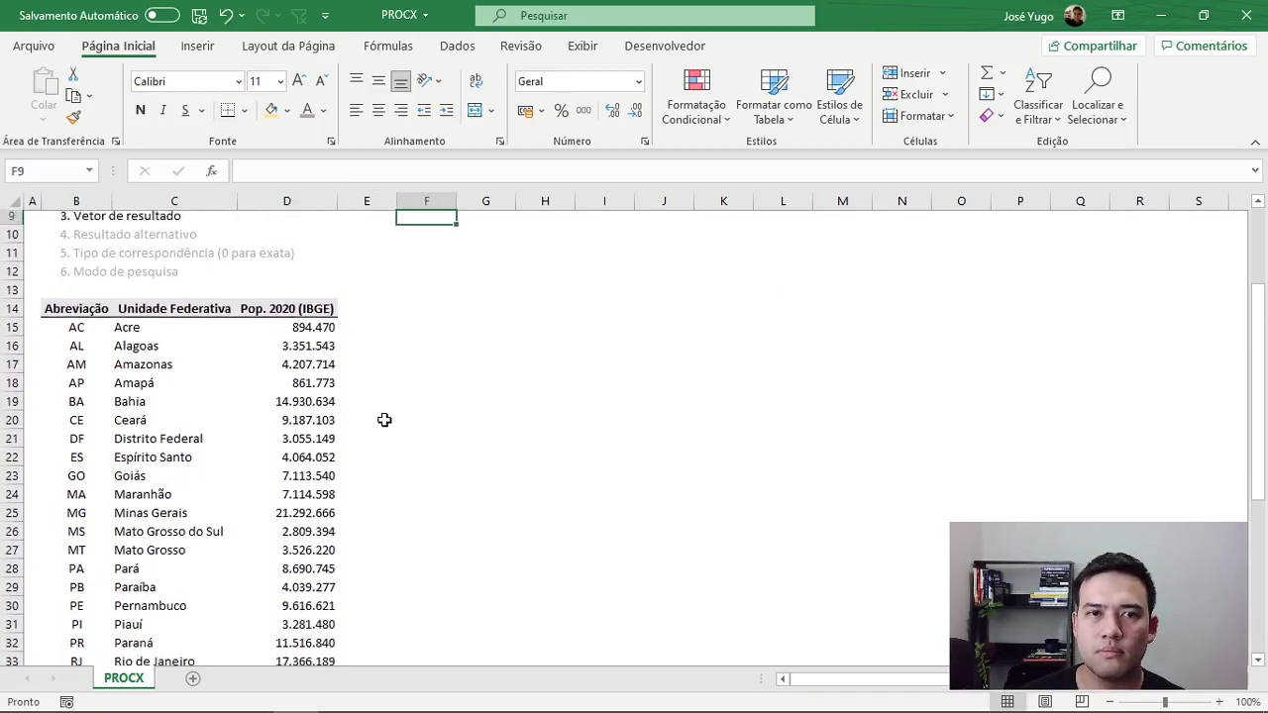
{"action": "key", "text": "Right"}
{"action": "key", "text": "Up"}
{"action": "key", "text": "Up"}
{"action": "key", "text": "Right"}
Step: Pick SP from H7's state code list
{"action": "key", "text": "alt+Down"}
{"action": "key", "text": "Down"}
{"action": "key", "text": "Down"}
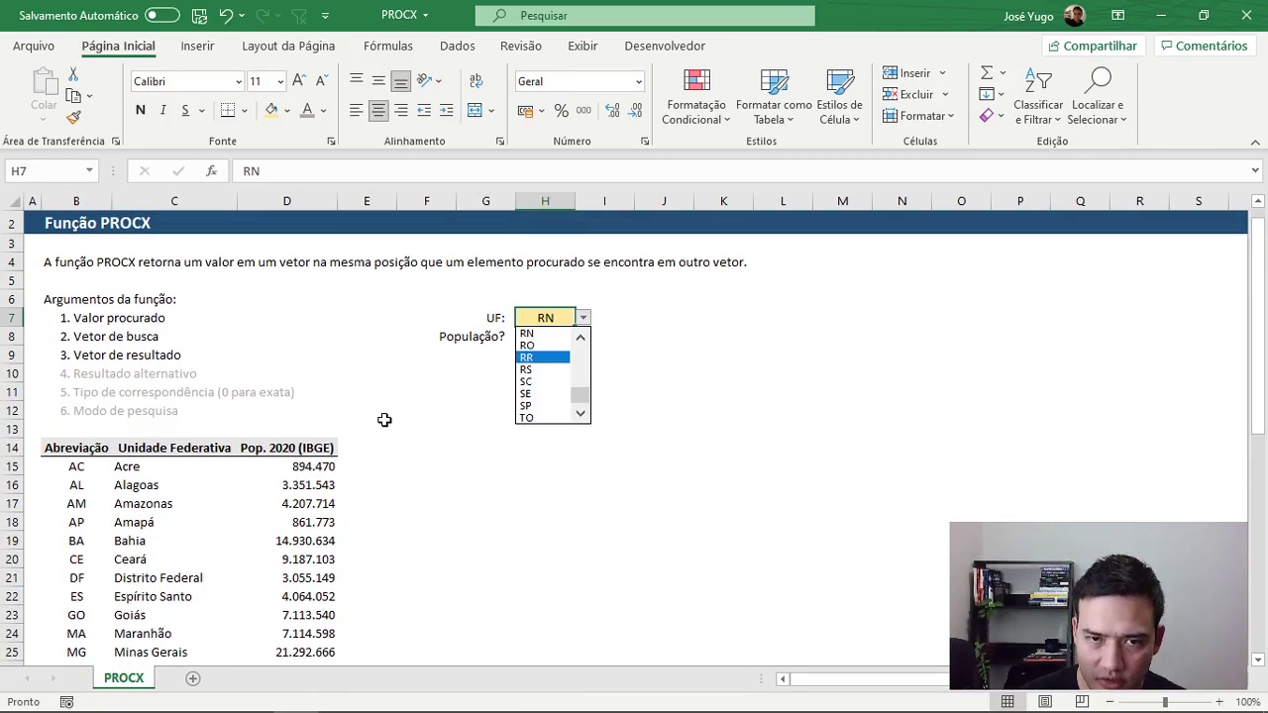
{"action": "key", "text": "Down"}
{"action": "key", "text": "Down"}
{"action": "key", "text": "Down"}
{"action": "key", "text": "Down"}
{"action": "key", "text": "Return"}
Step: Verify São Paulo's population in the table against the H8 result
{"action": "key", "text": "Down"}
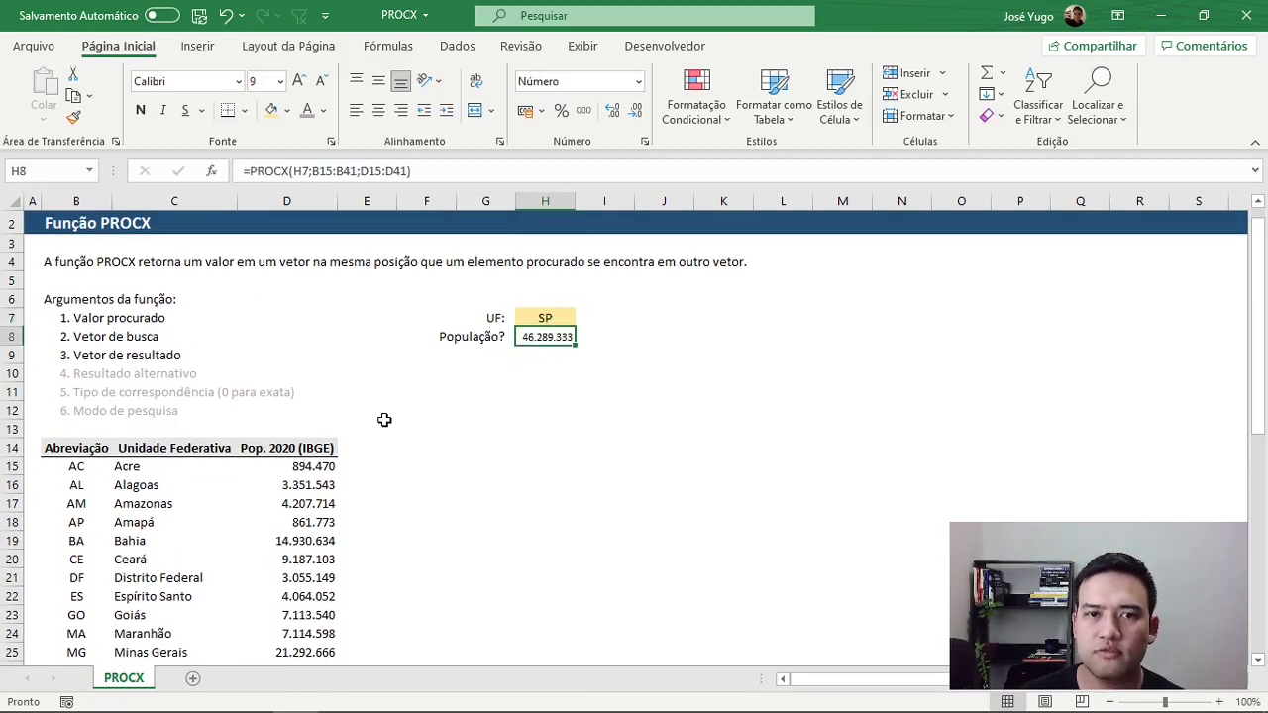
{"action": "key", "text": "Left"}
{"action": "key", "text": "Left"}
{"action": "key", "text": "Left"}
{"action": "key", "text": "Left"}
{"action": "key", "text": "Down"}
{"action": "key", "text": "Down"}
{"action": "key", "text": "Down"}
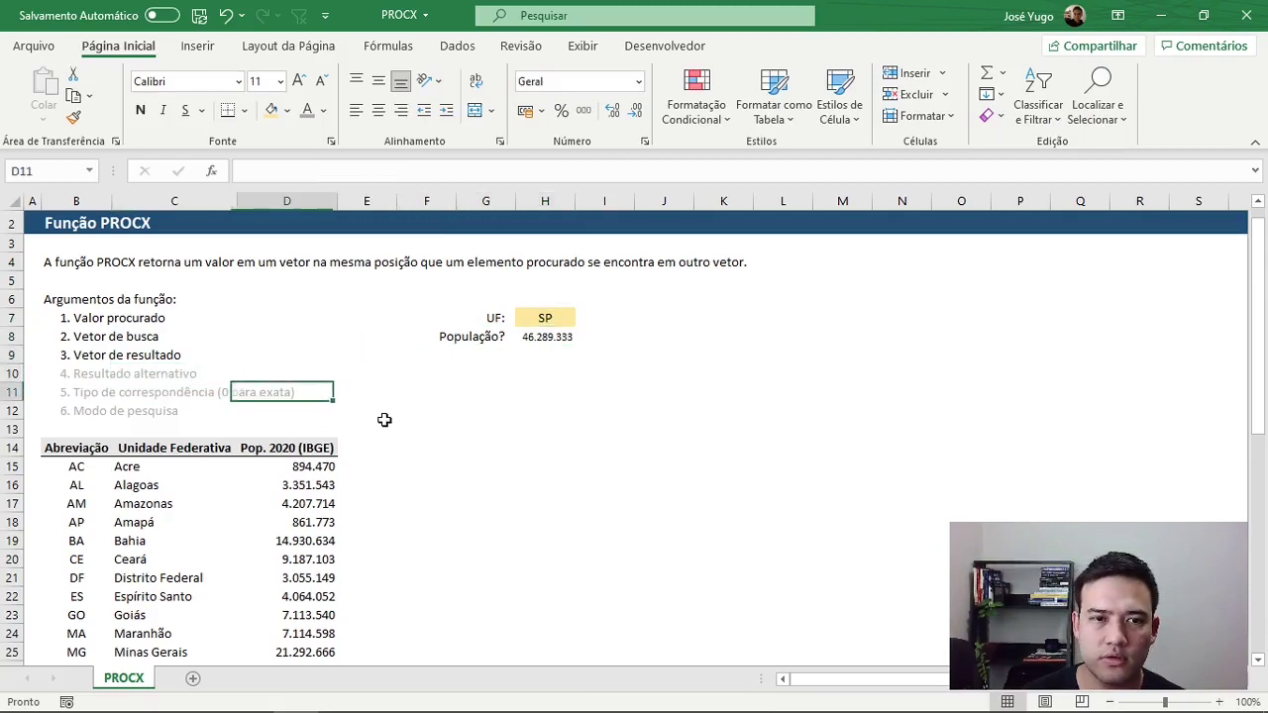
{"action": "key", "text": "Down"}
{"action": "key", "text": "Down"}
{"action": "key", "text": "Down"}
{"action": "key", "text": "ctrl+Down"}
{"action": "key", "text": "Up"}
{"action": "key", "text": "ctrl+Up"}
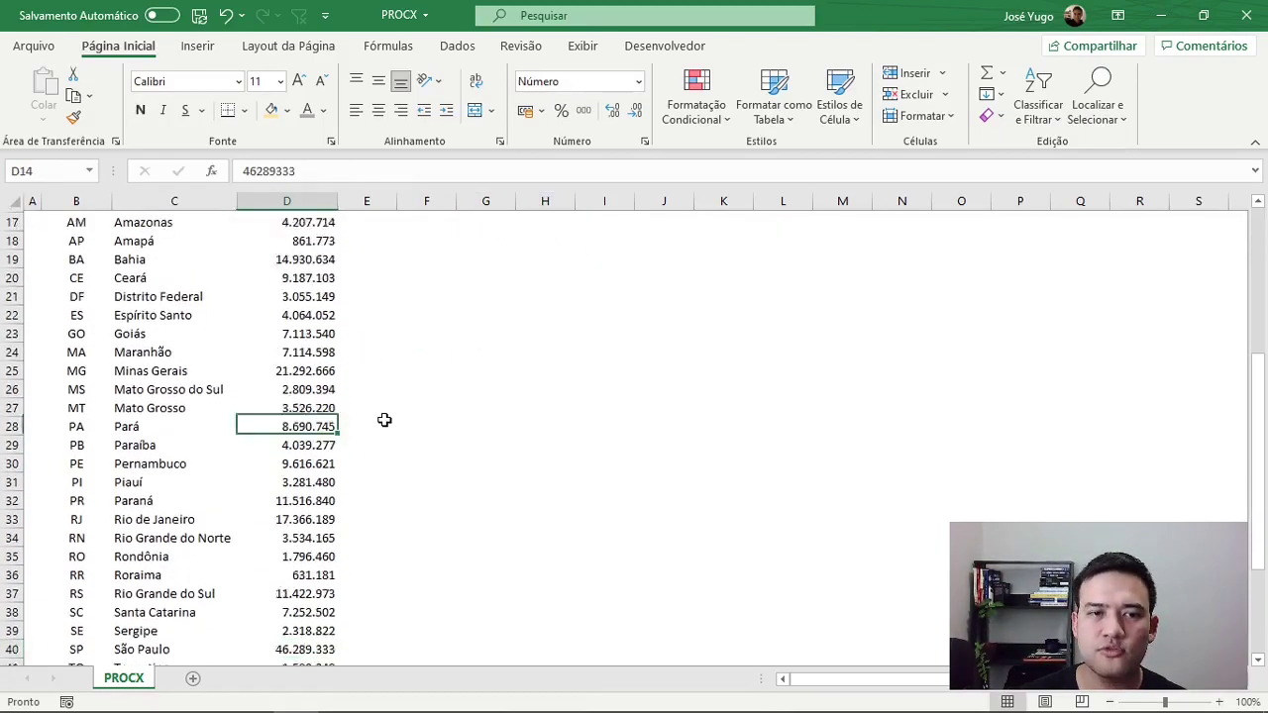
{"action": "key", "text": "ctrl+Up"}
{"action": "key", "text": "Right"}
{"action": "key", "text": "Right"}
{"action": "key", "text": "Right"}
{"action": "key", "text": "Down"}
{"action": "key", "text": "Down"}
{"action": "key", "text": "Down"}
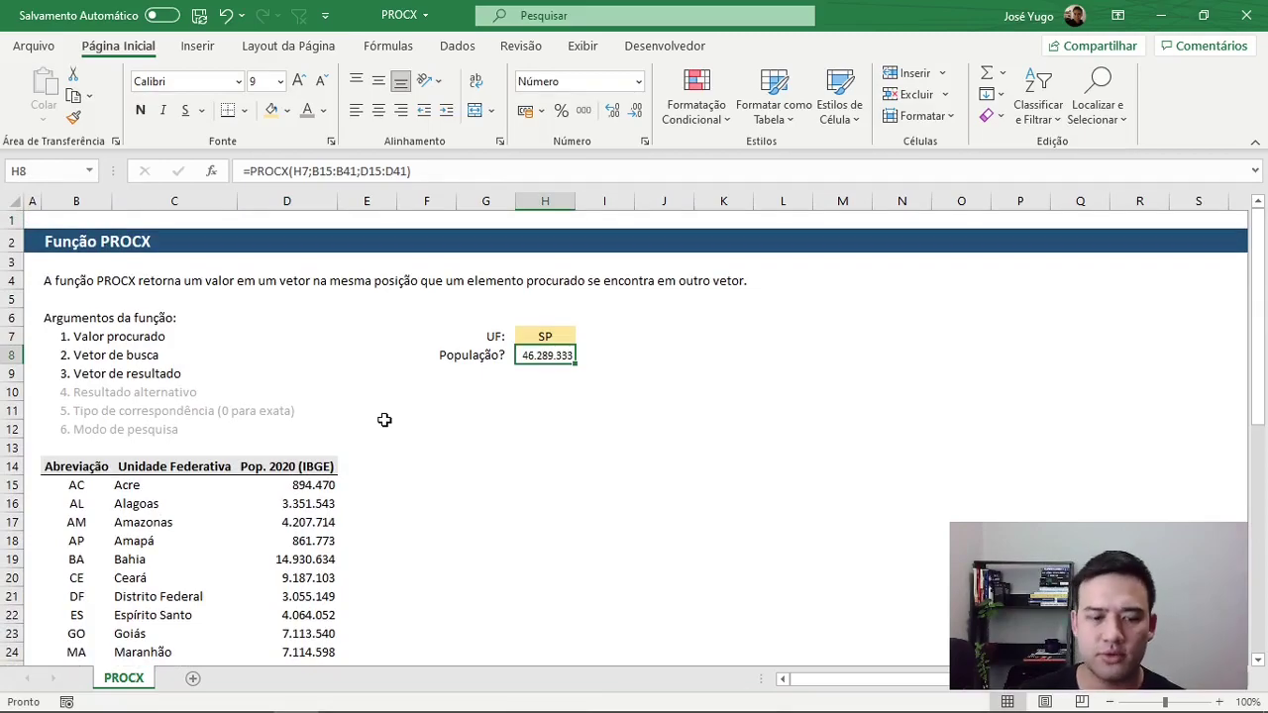
Step: Append "Não encontrado" as the fourth PROCX argument in H8 and confirm
{"action": "key", "text": "F2"}
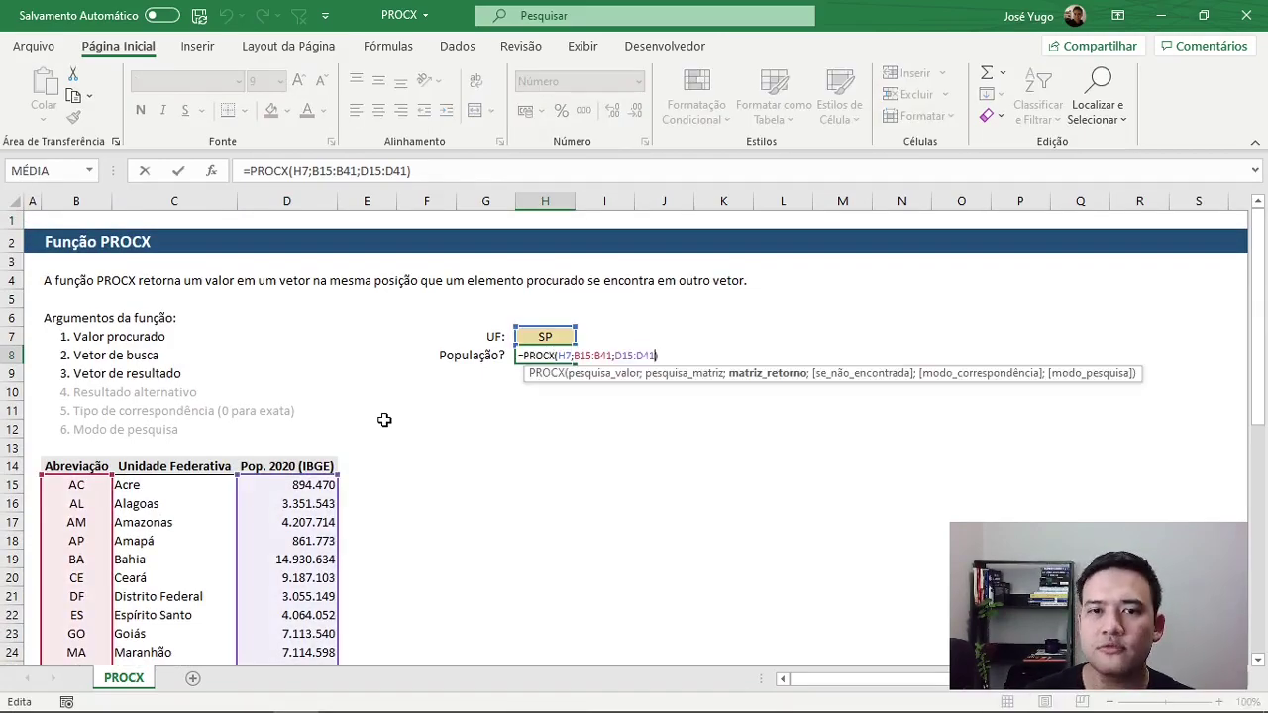
{"action": "type", "text": ";"}
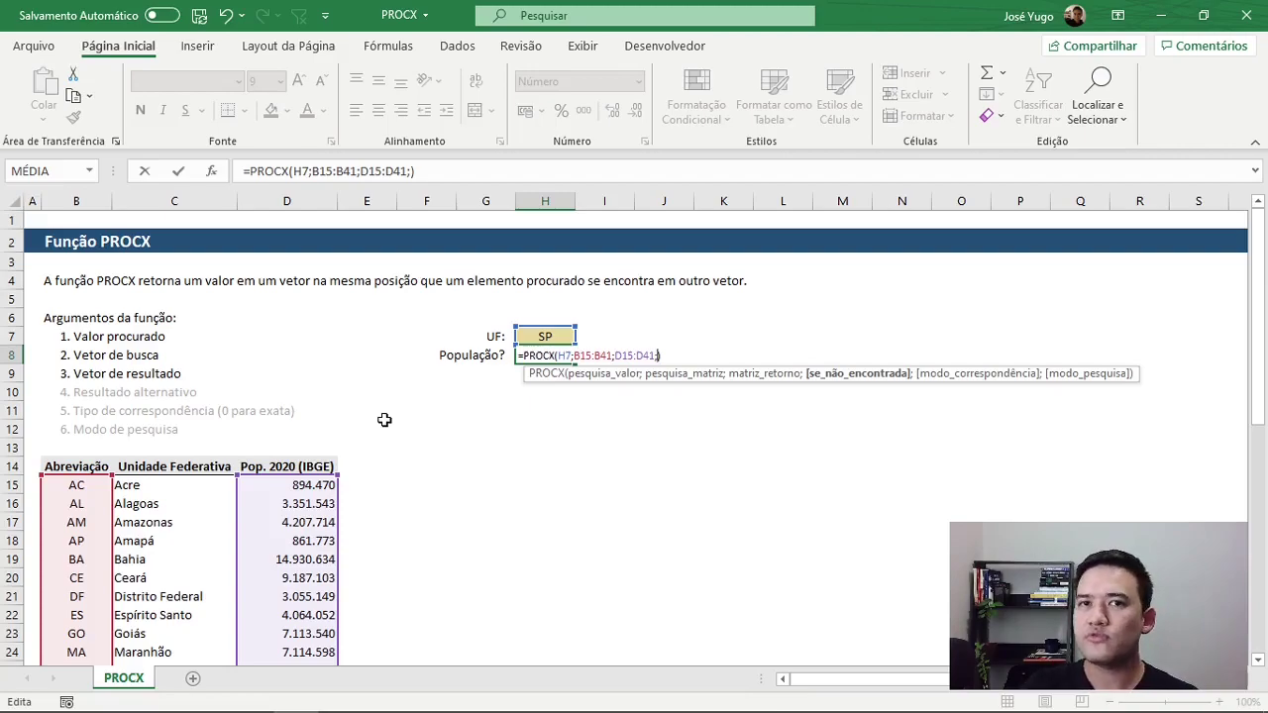
{"action": "type", "text": "\"N"}
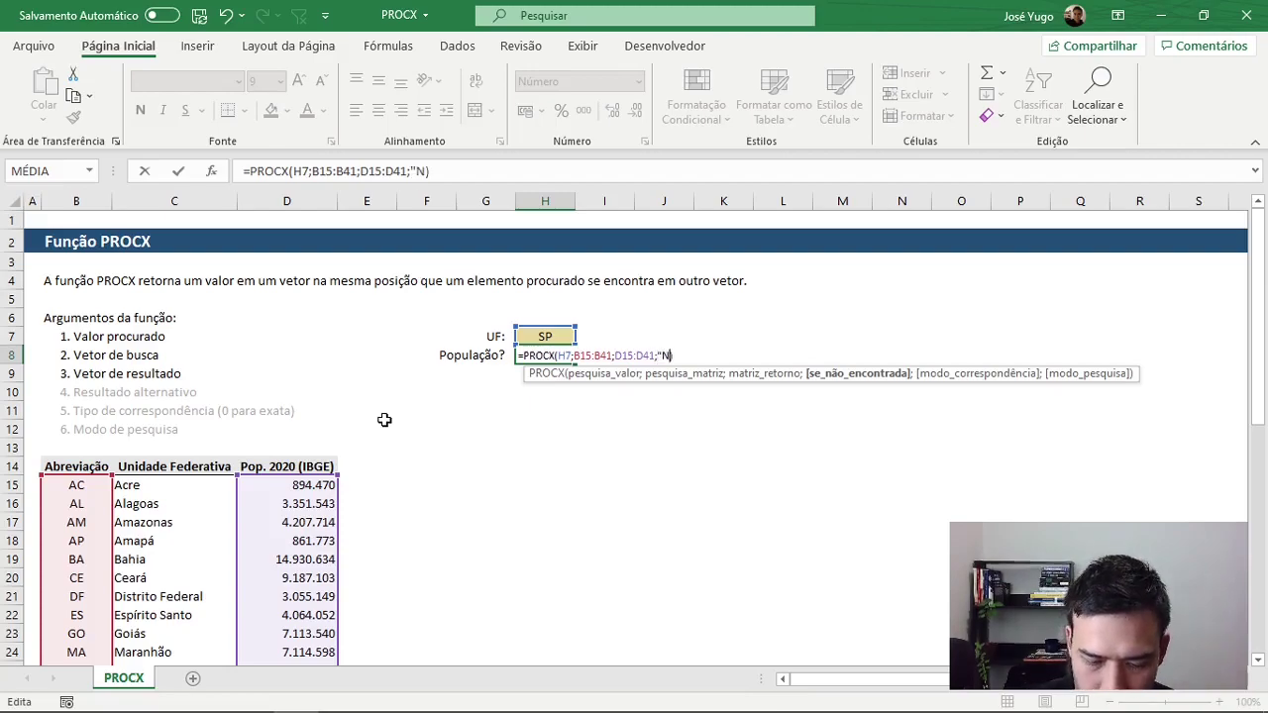
{"action": "type", "text": "ão encontra"}
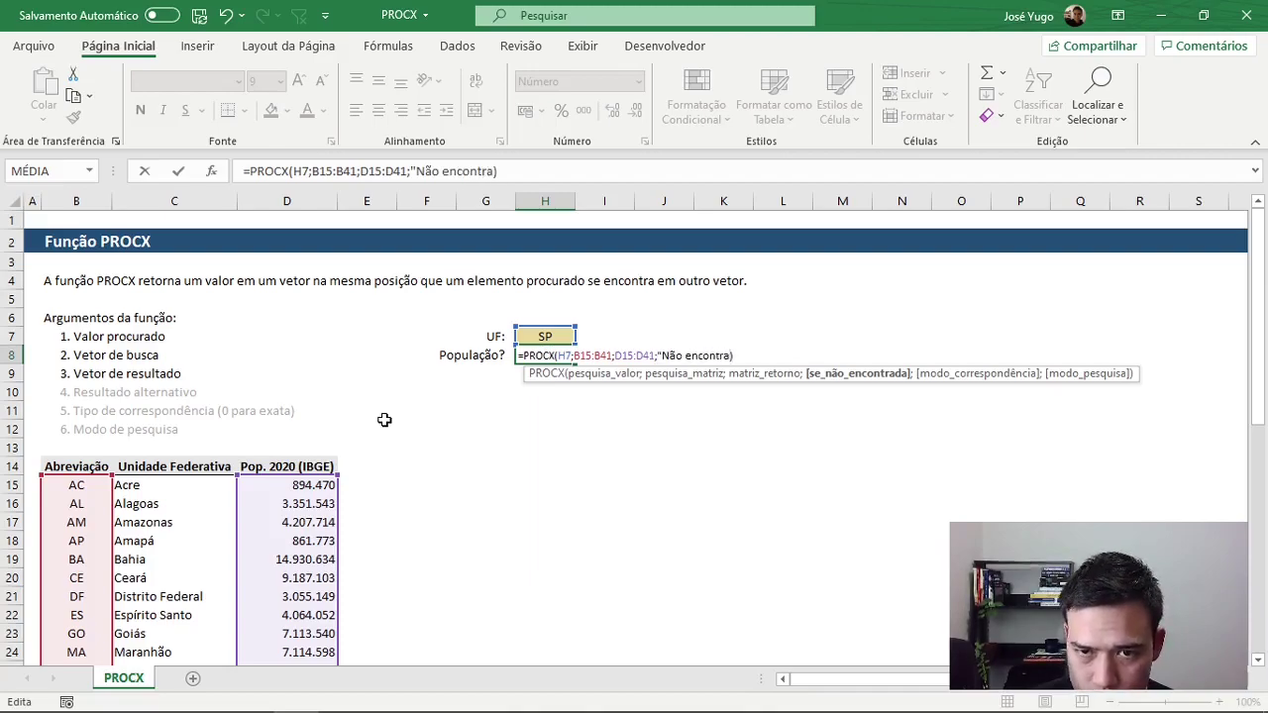
{"action": "type", "text": "do\""}
{"action": "key", "text": "ctrl+Return"}
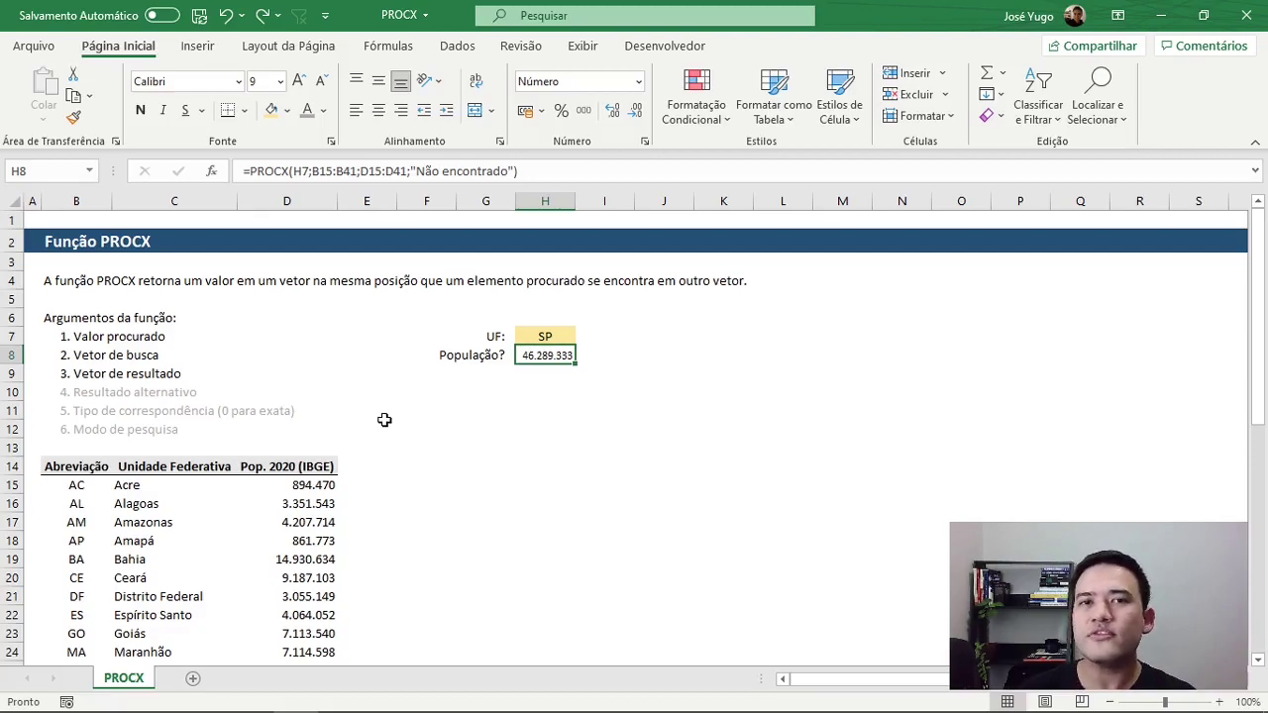
Step: Blank out H7 and enter the unknown state code HG to test the fallback
{"action": "key", "text": "Up"}
{"action": "key", "text": "Up"}
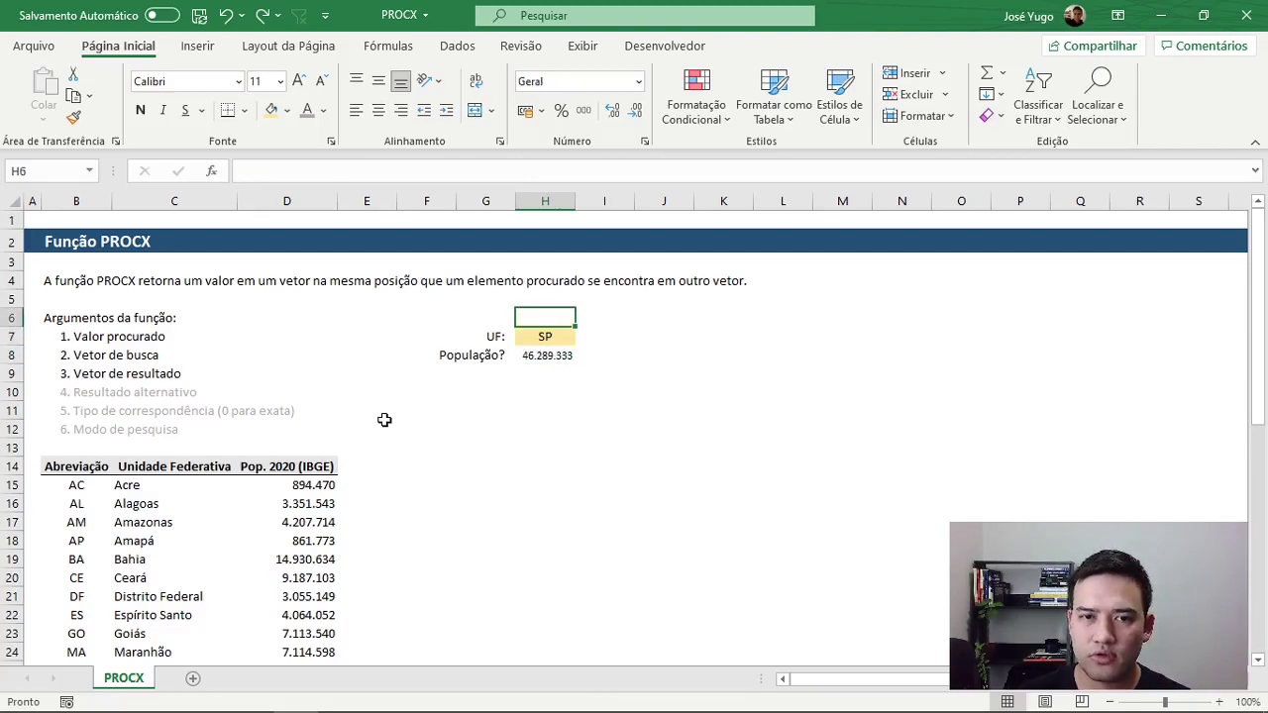
{"action": "key", "text": "ctrl+c"}
{"action": "key", "text": "Down"}
{"action": "key", "text": "ctrl+v"}
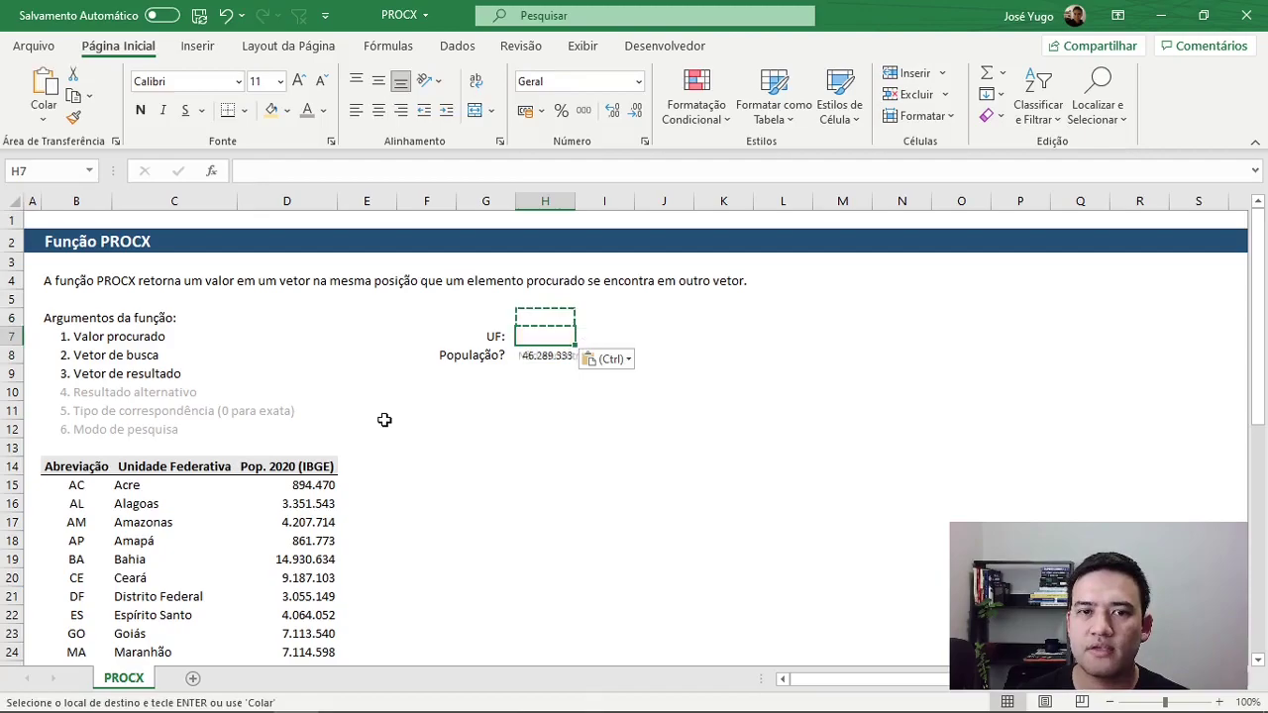
{"action": "key", "text": "Escape"}
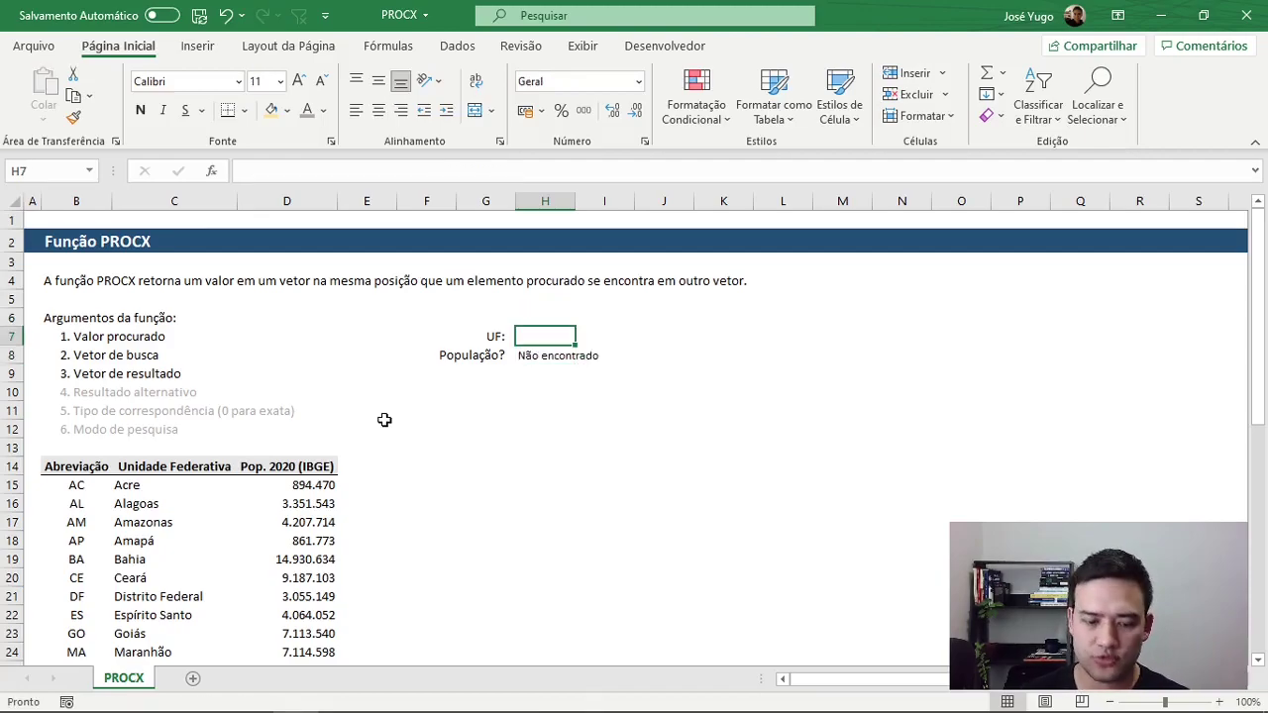
{"action": "type", "text": "HG"}
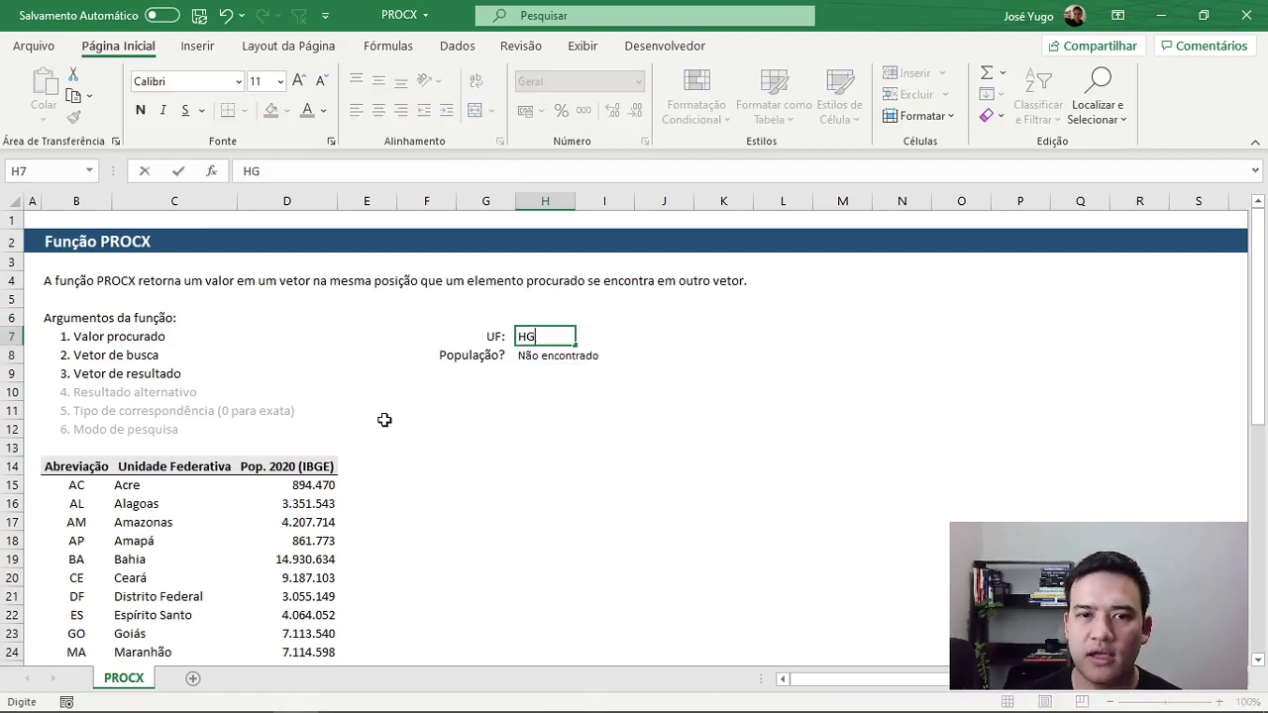
{"action": "key", "text": "Return"}
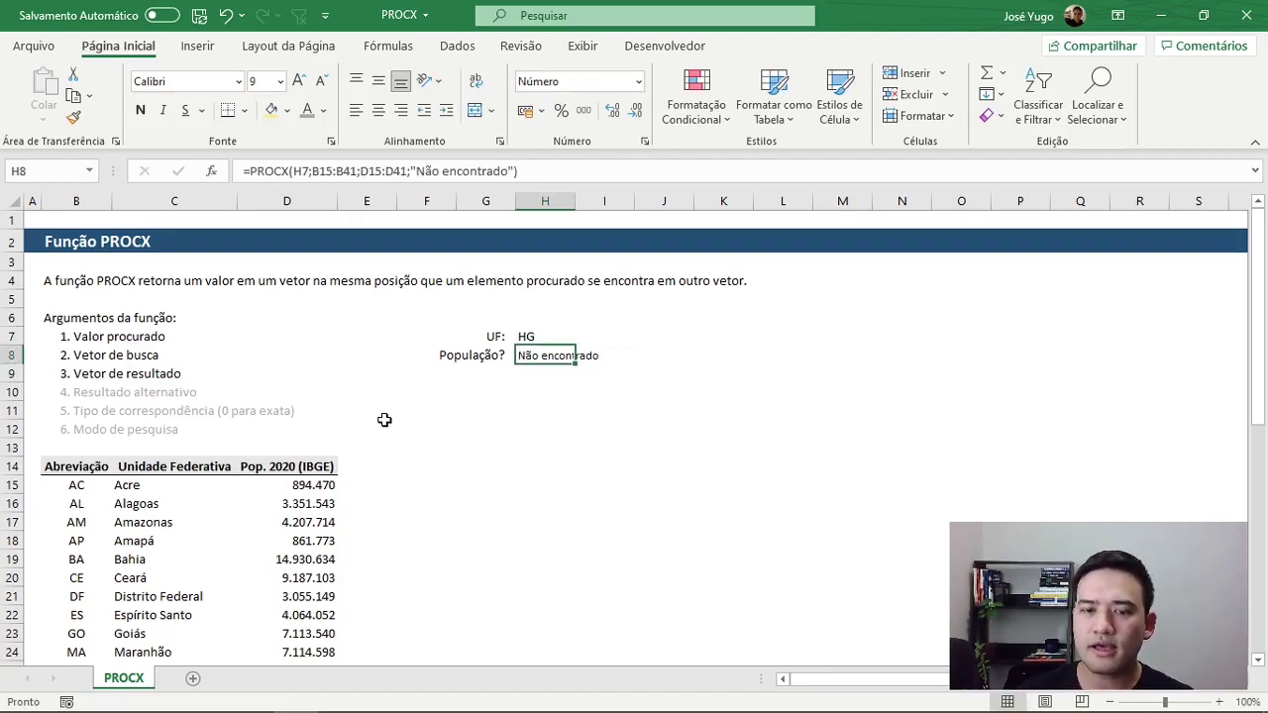
Step: Undo the test to bring SP back into H7 and return to H8
{"action": "key", "text": "ctrl+z"}
{"action": "key", "text": "ctrl+y"}
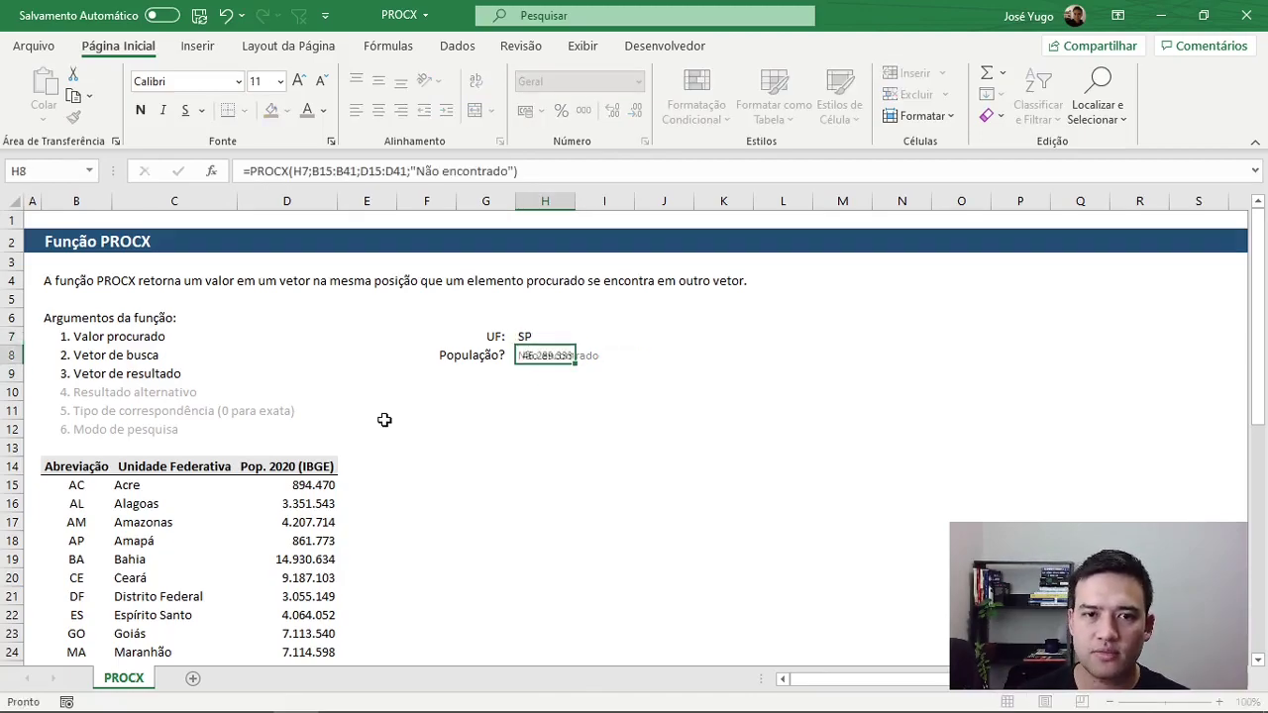
{"action": "key", "text": "Up"}
{"action": "key", "text": "Down"}
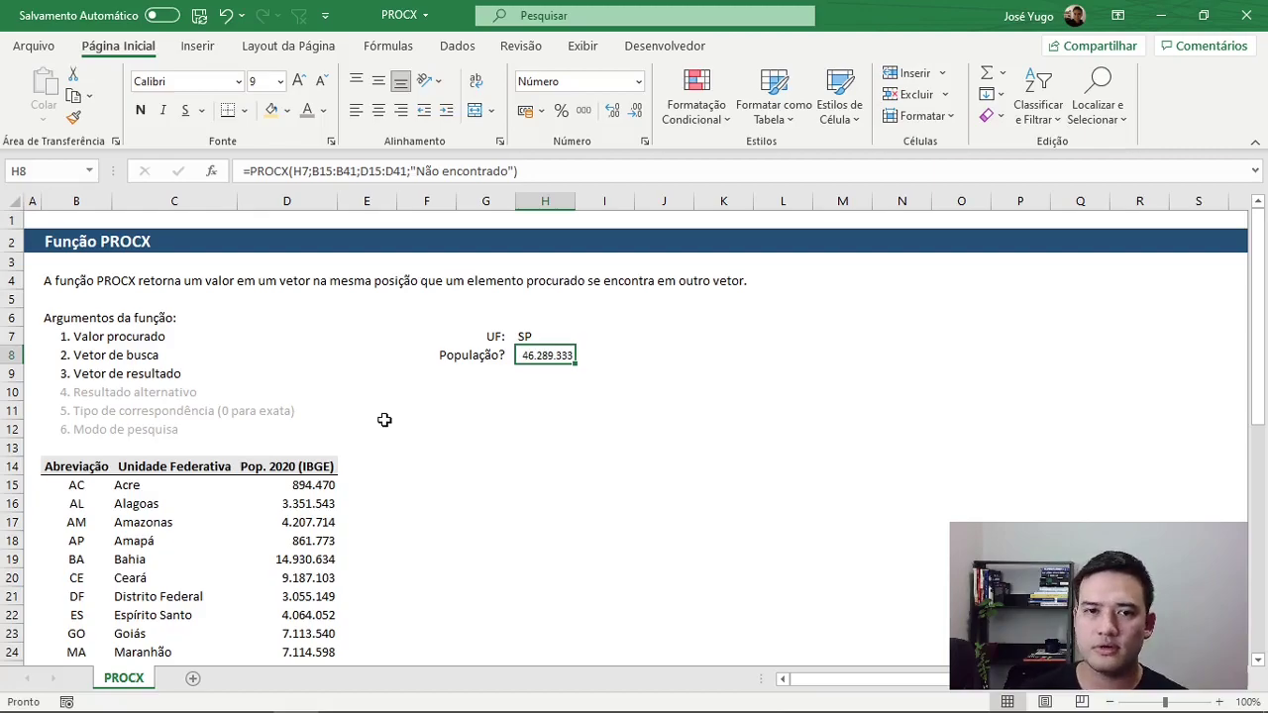
Step: In the formula bar, add a semicolon after "Não encontrado" in H8's formula
{"action": "left_click", "coordinate": [535, 174]}
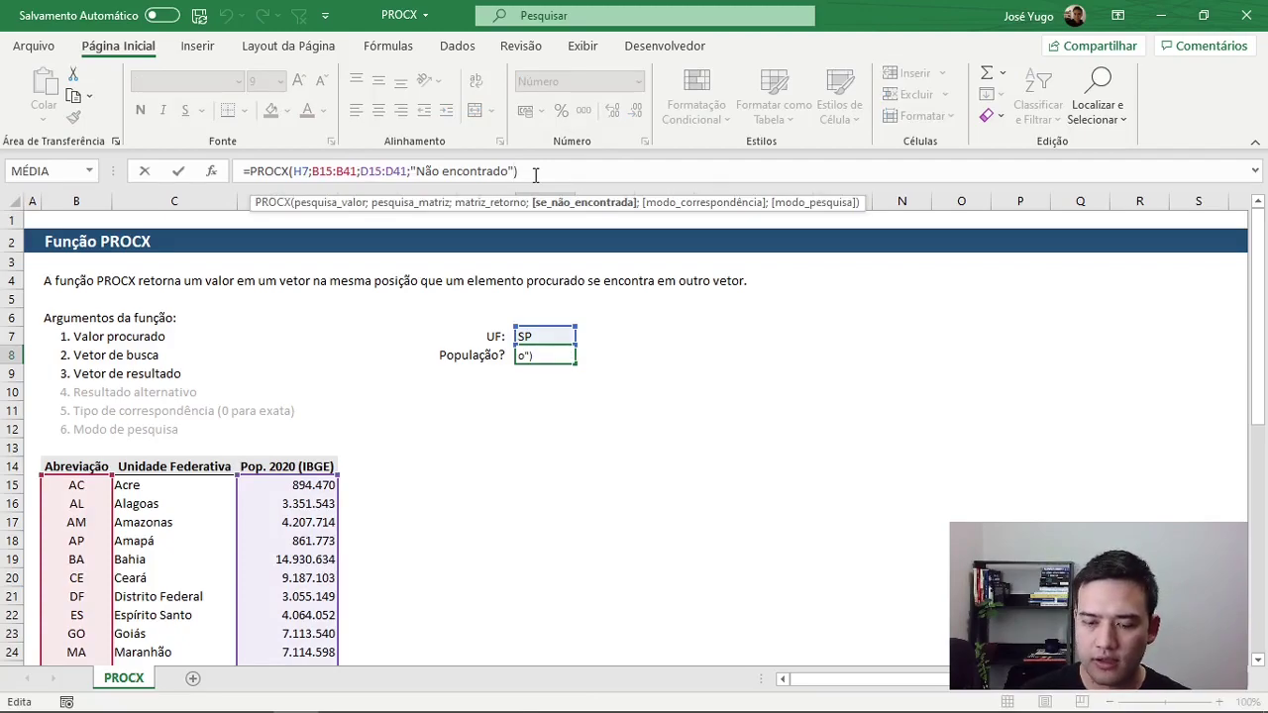
{"action": "type", "text": ";"}
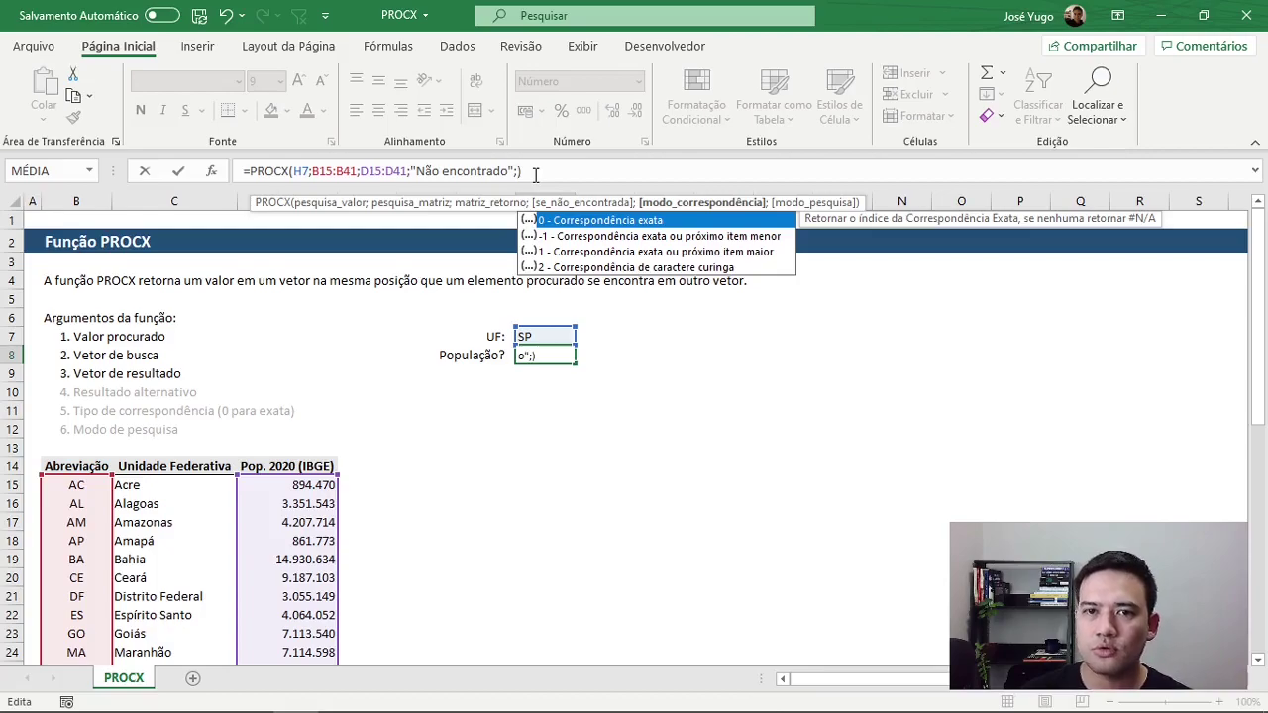
Step: Preview the match-mode options, then enter 0 for exact match and begin the search-mode argument
{"action": "key", "text": "Down"}
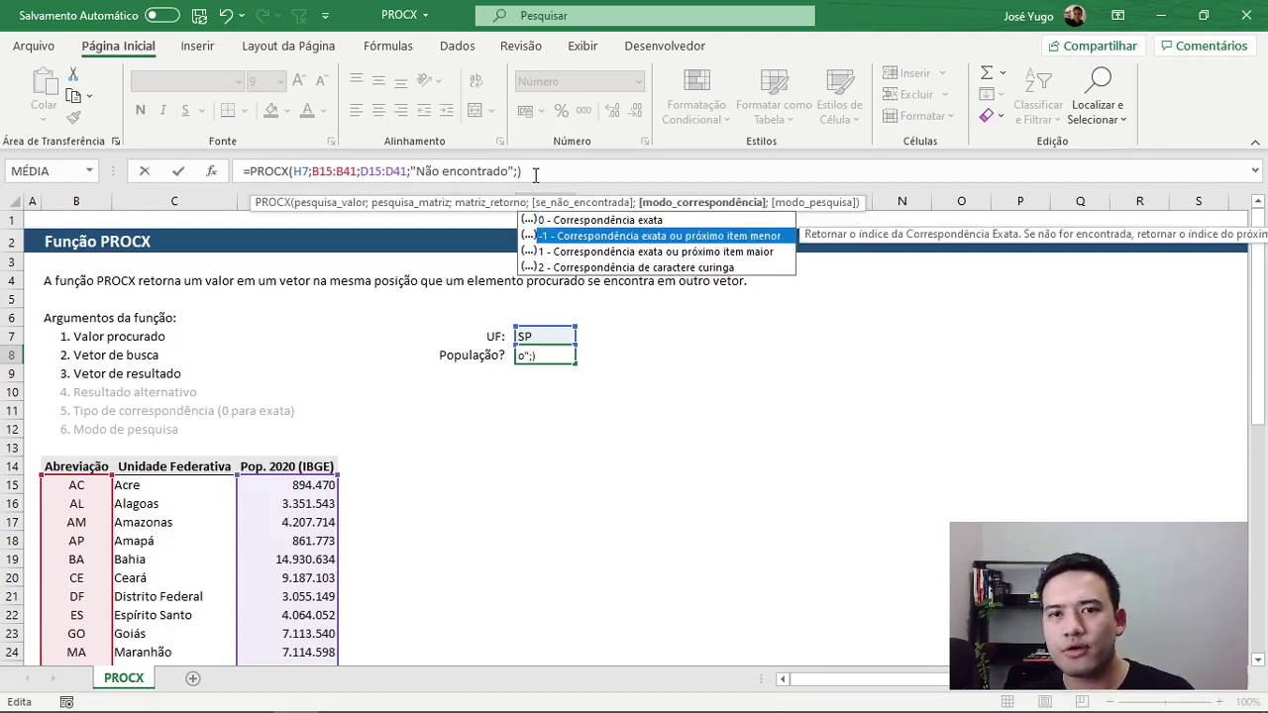
{"action": "key", "text": "Down"}
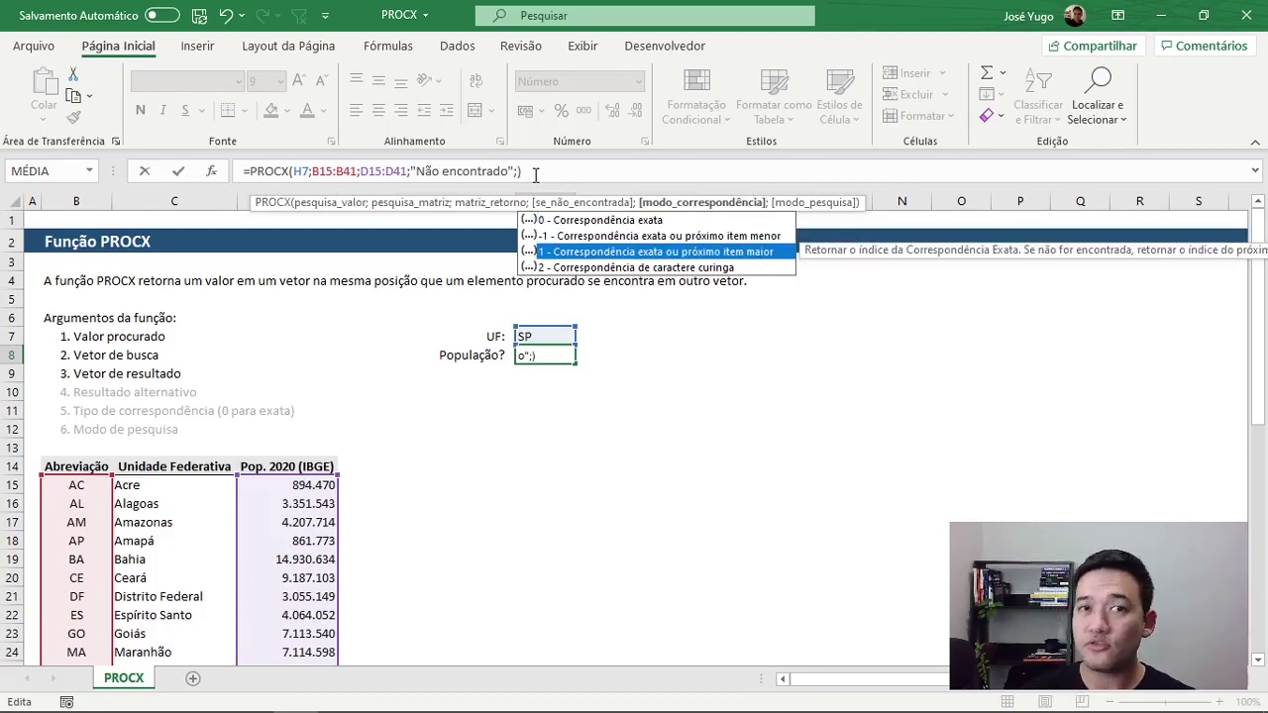
{"action": "key", "text": "Down"}
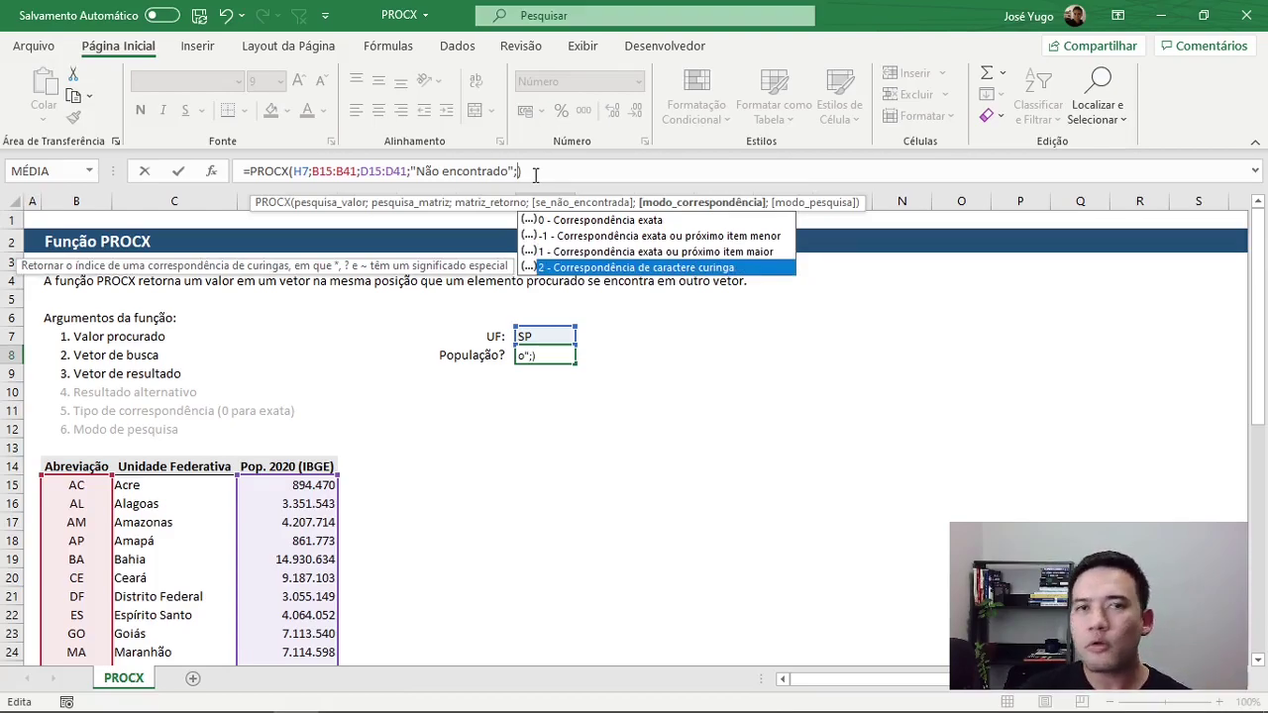
{"action": "type", "text": "0;"}
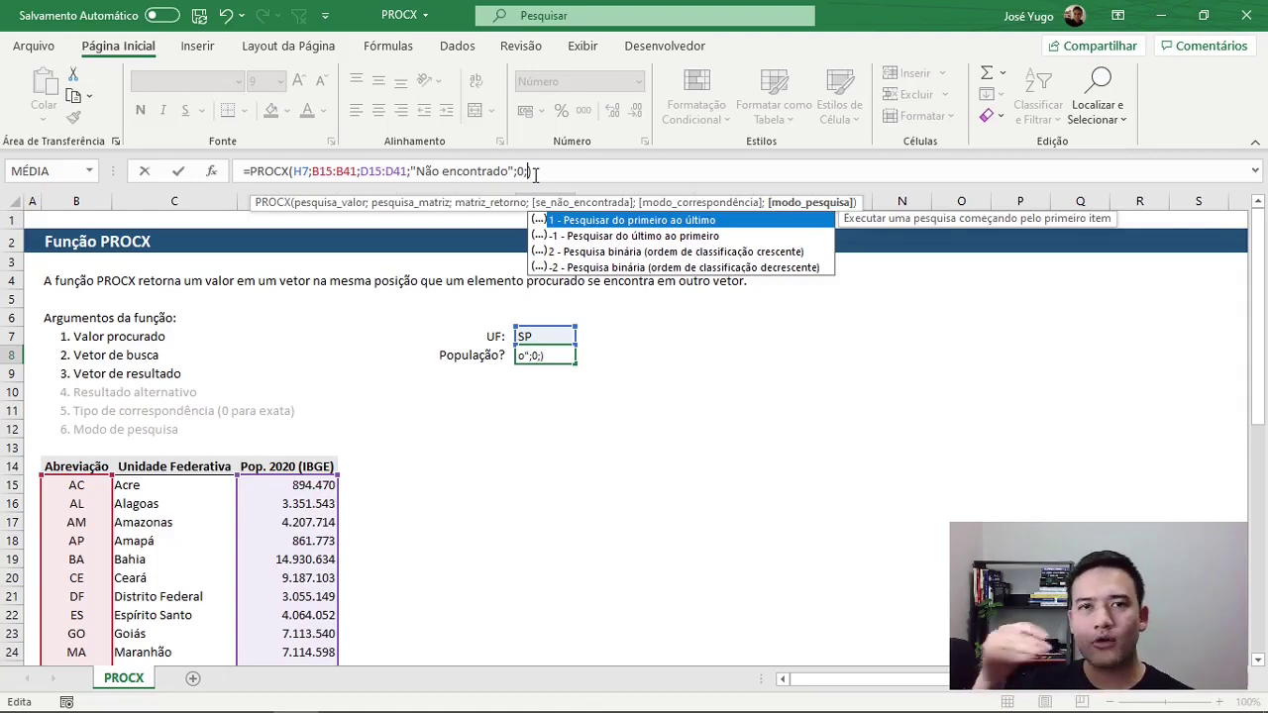
Step: Compare the search-mode options and finish H8's PROCX with search mode 1
{"action": "key", "text": "Down"}
{"action": "key", "text": "Down"}
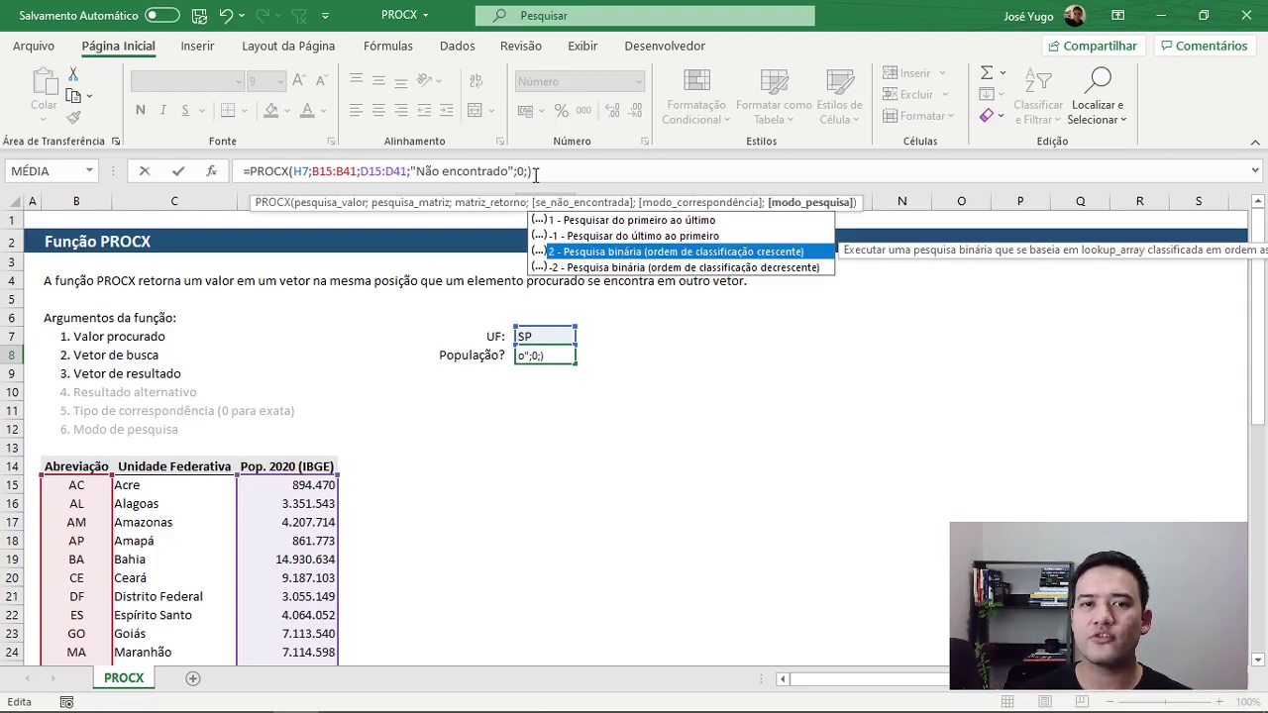
{"action": "key", "text": "Down"}
{"action": "key", "text": "Up"}
{"action": "key", "text": "Down"}
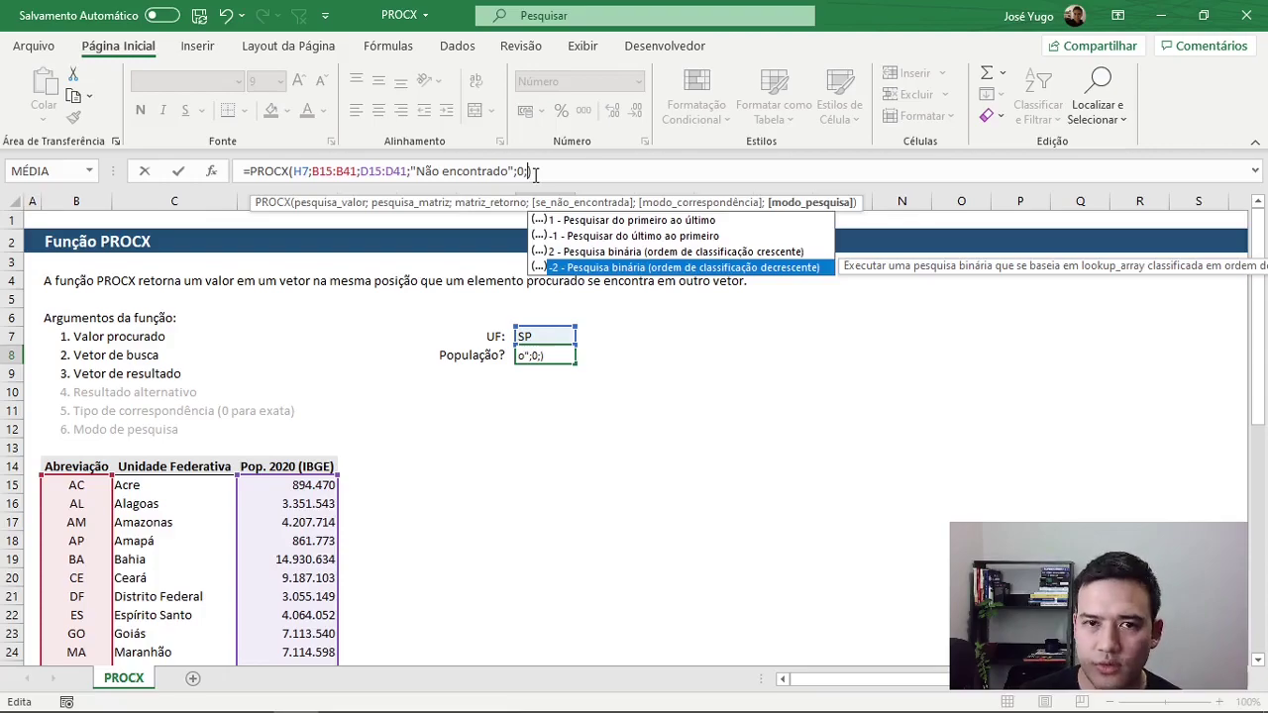
{"action": "type", "text": "1"}
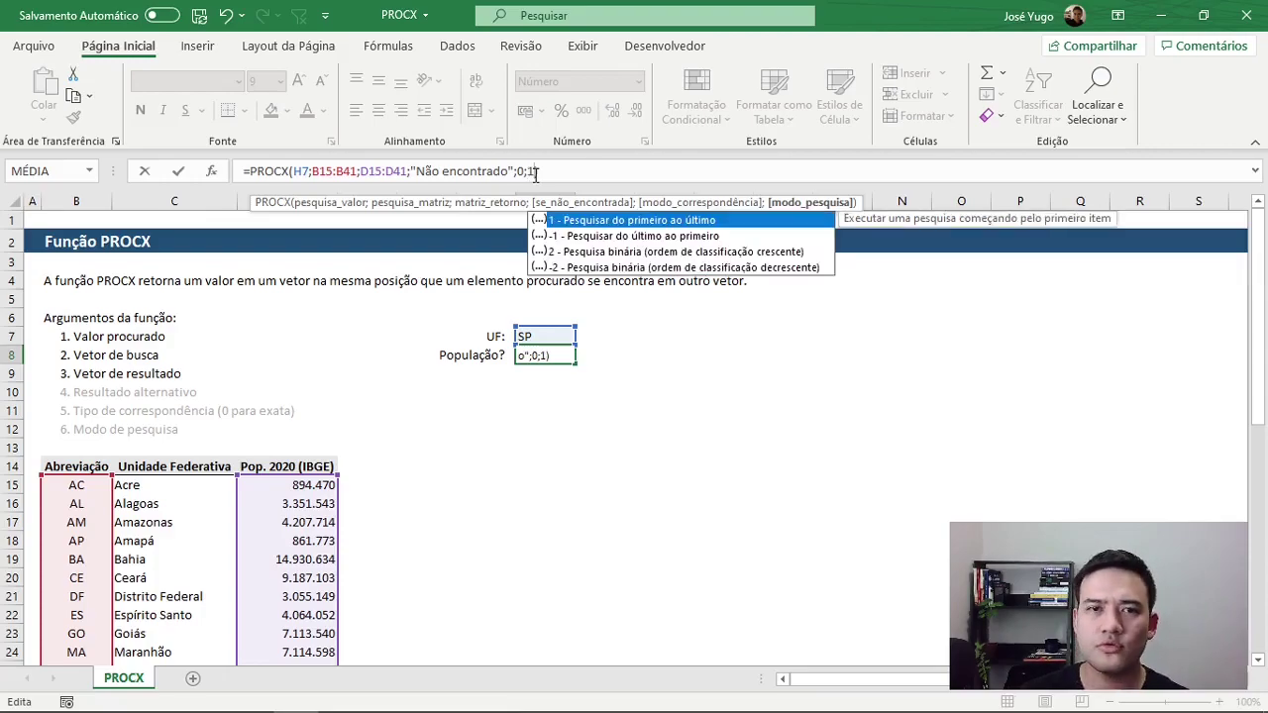
{"action": "key", "text": "Return"}
Step: Check the H8 result, then move down toward the horizontal Faturamento list
{"action": "key", "text": "Up"}
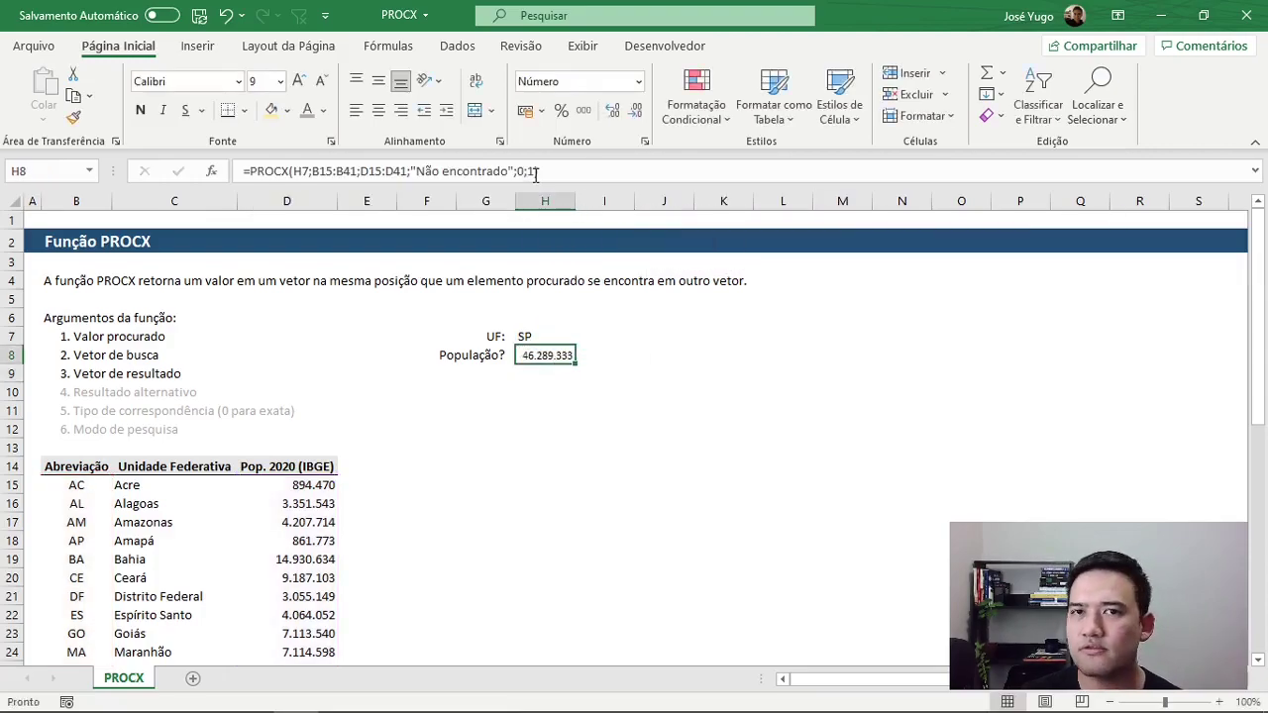
{"action": "key", "text": "Left"}
{"action": "key", "text": "ctrl+Left"}
{"action": "key", "text": "Down"}
{"action": "key", "text": "Down"}
{"action": "key", "text": "Down"}
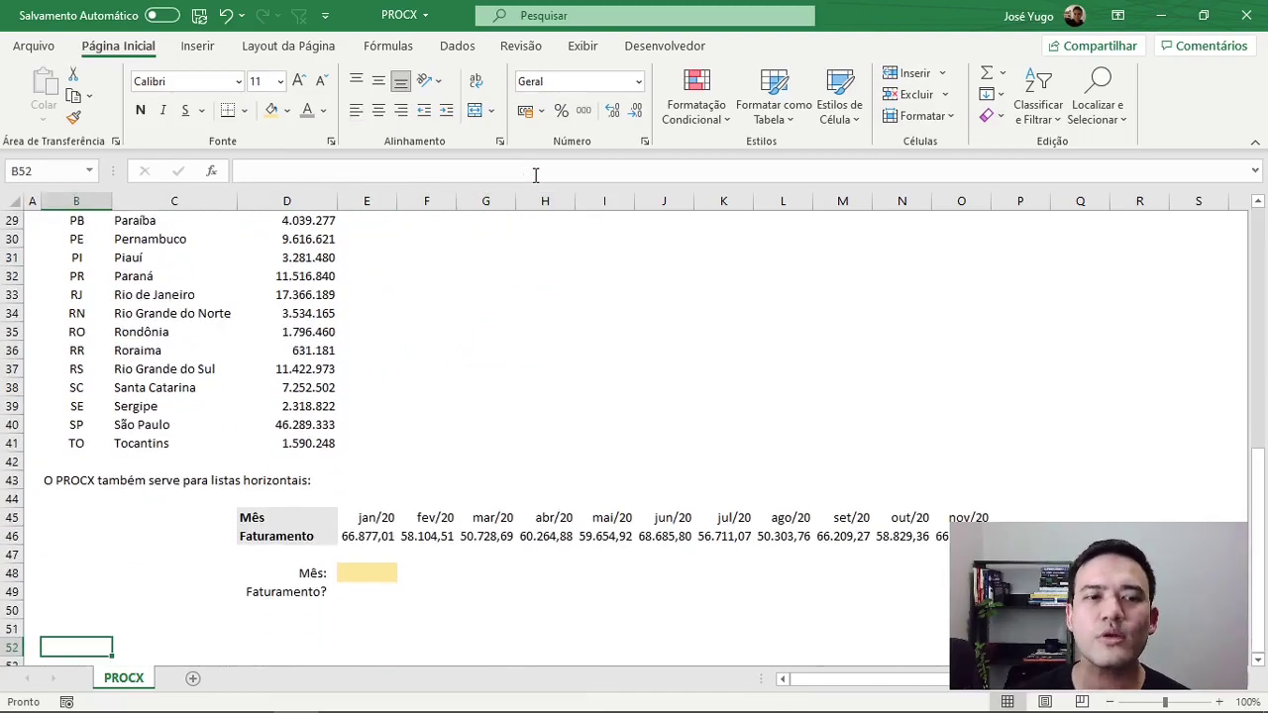
{"action": "key", "text": "Right"}
{"action": "key", "text": "Right"}
{"action": "key", "text": "Left"}
{"action": "key", "text": "Left"}
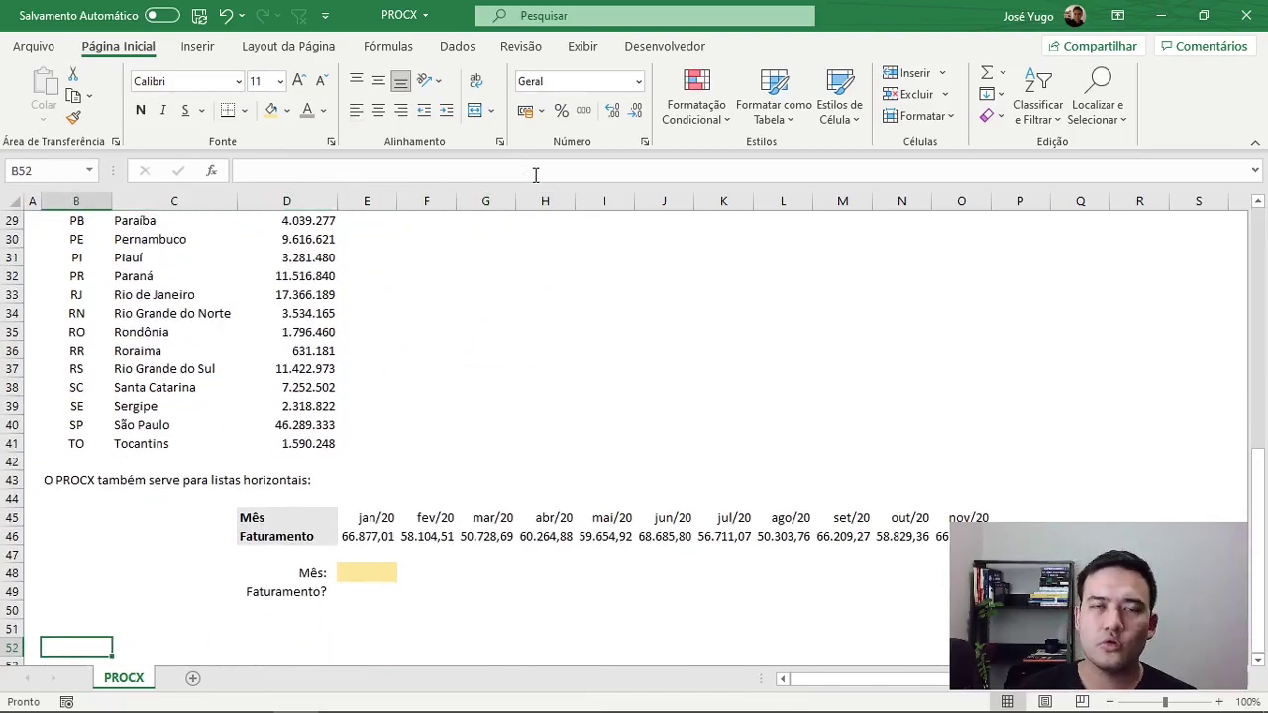
{"action": "key", "text": "Up"}
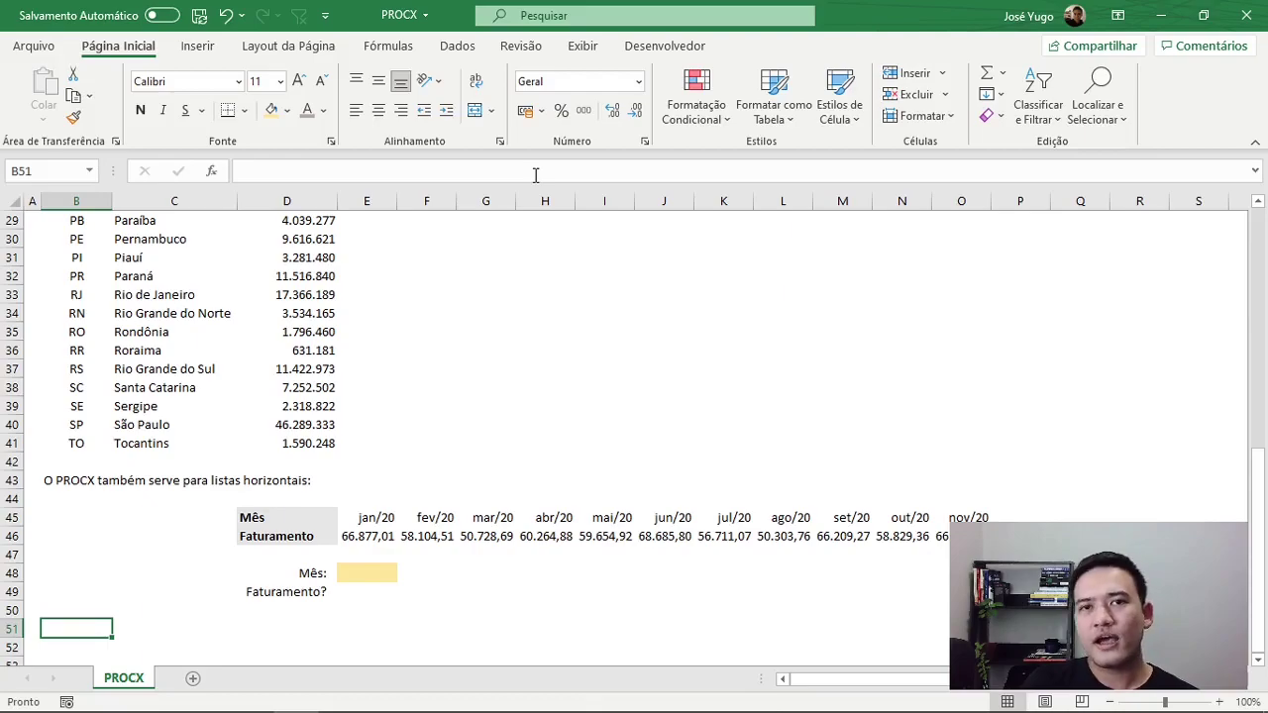
Step: Set the month in E48 to =I45, referencing mai/20
{"action": "key", "text": "Right"}
{"action": "key", "text": "Right"}
{"action": "key", "text": "Right"}
{"action": "key", "text": "Up"}
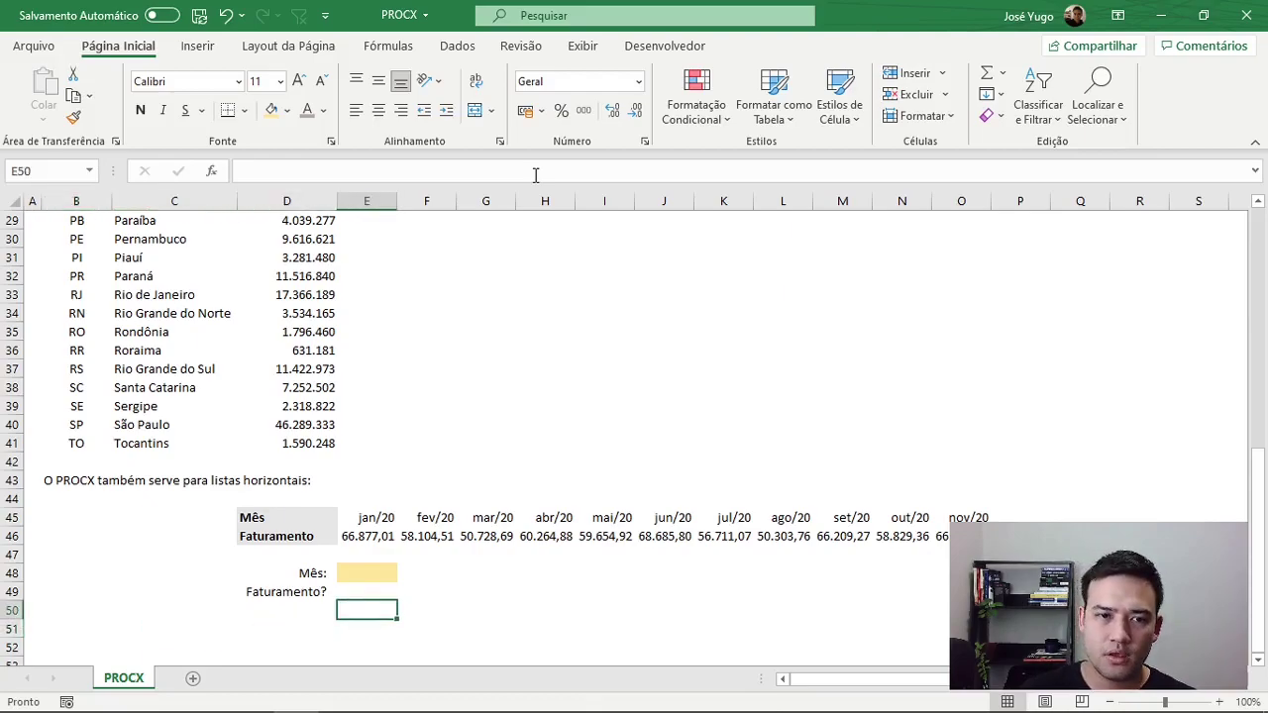
{"action": "key", "text": "Up"}
{"action": "key", "text": "Up"}
{"action": "type", "text": "="}
{"action": "key", "text": "Right"}
{"action": "key", "text": "Up"}
{"action": "key", "text": "Up"}
{"action": "key", "text": "Up"}
{"action": "key", "text": "Right"}
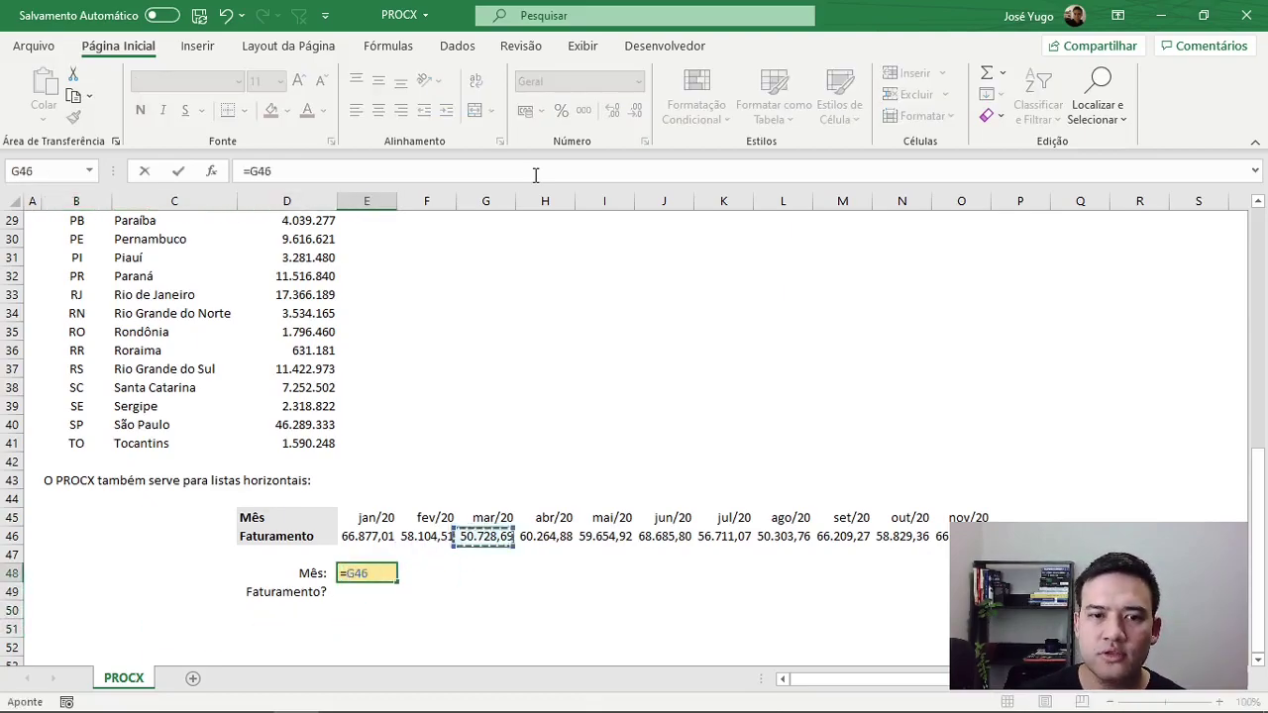
{"action": "key", "text": "Right"}
{"action": "key", "text": "Right"}
{"action": "key", "text": "Return"}
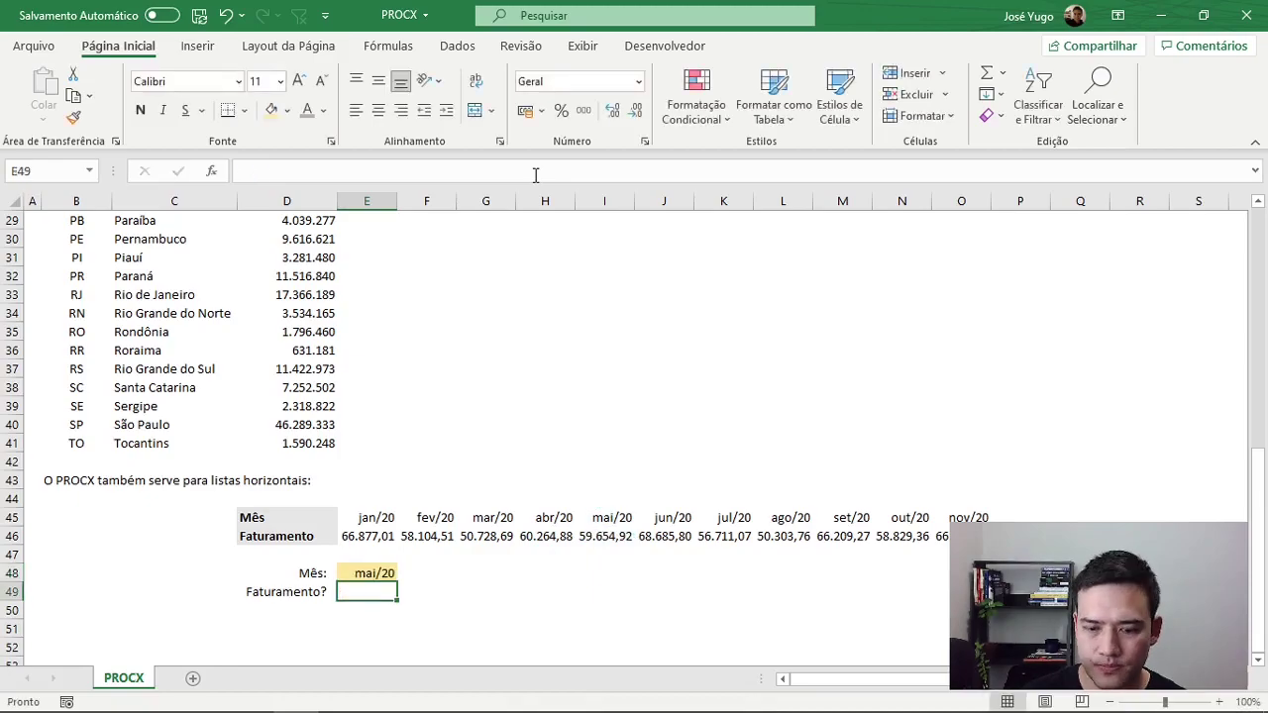
Step: Enter =PROCX(E48;E45:O45;E46:O46) in E49 to return mai/20's revenue, 59654,92
{"action": "type", "text": "=procx"}
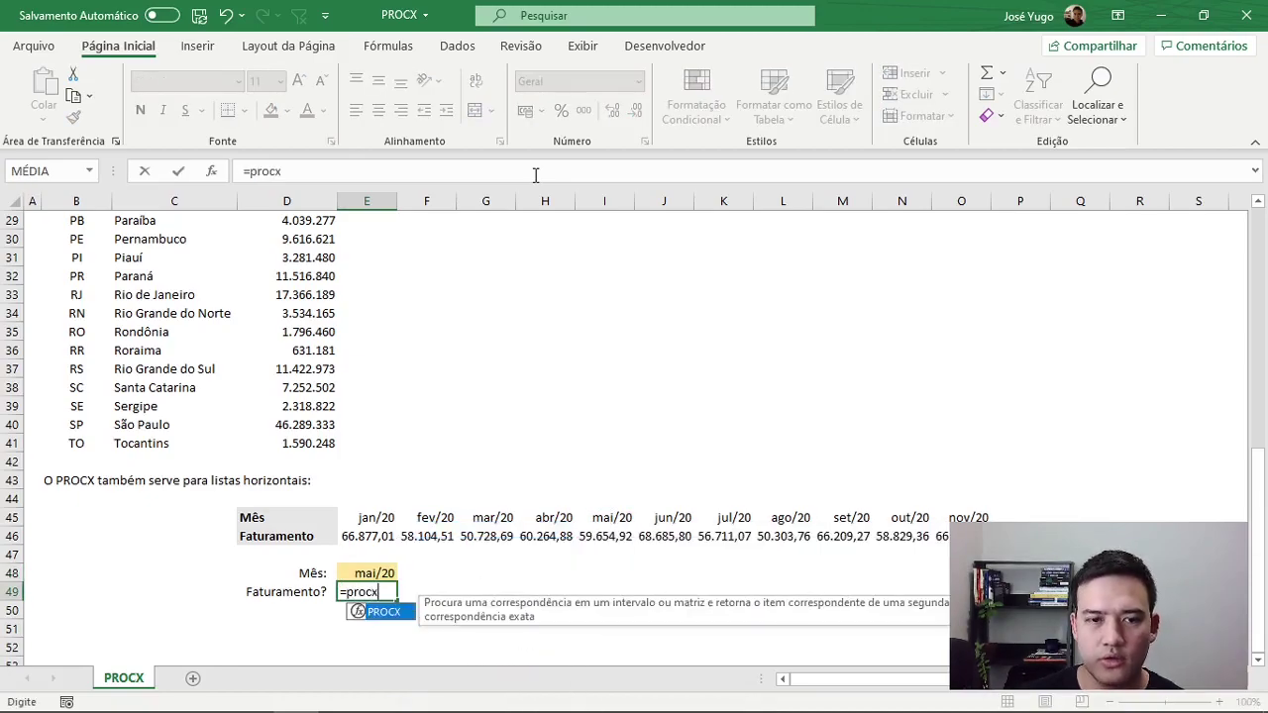
{"action": "key", "text": "Tab"}
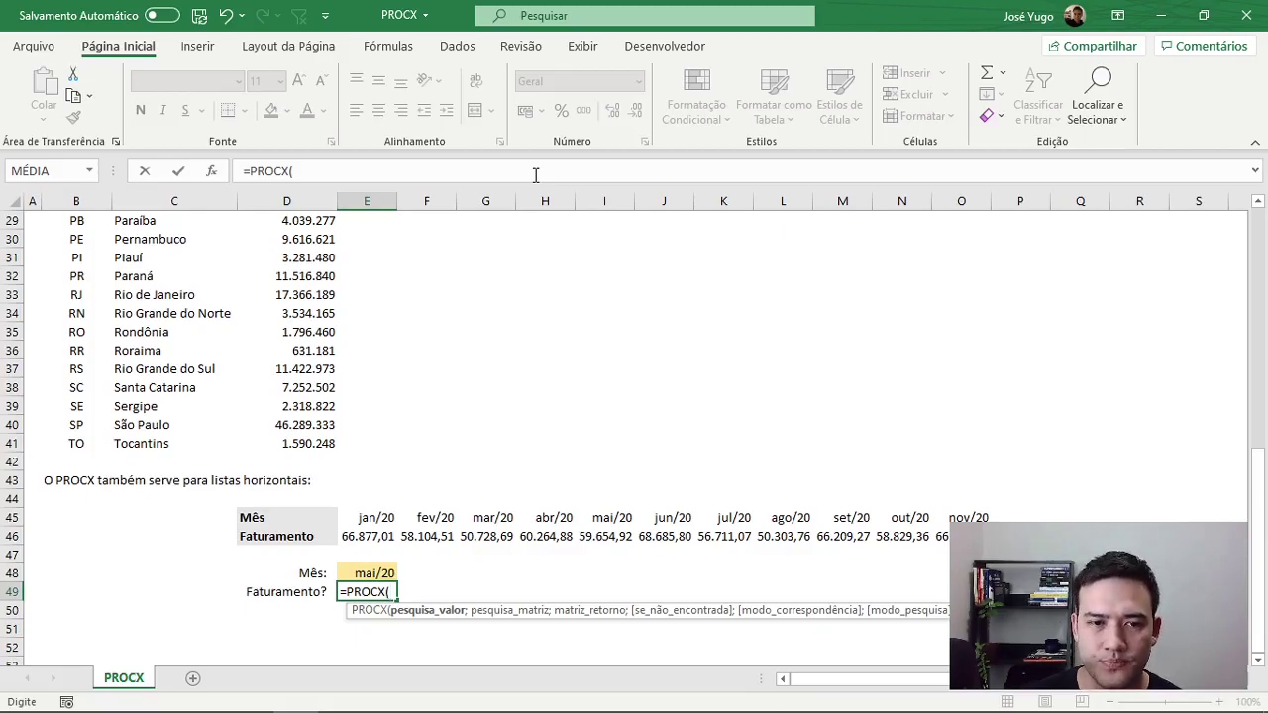
{"action": "key", "text": "Up"}
{"action": "type", "text": ";"}
{"action": "key", "text": "Up"}
{"action": "key", "text": "Right"}
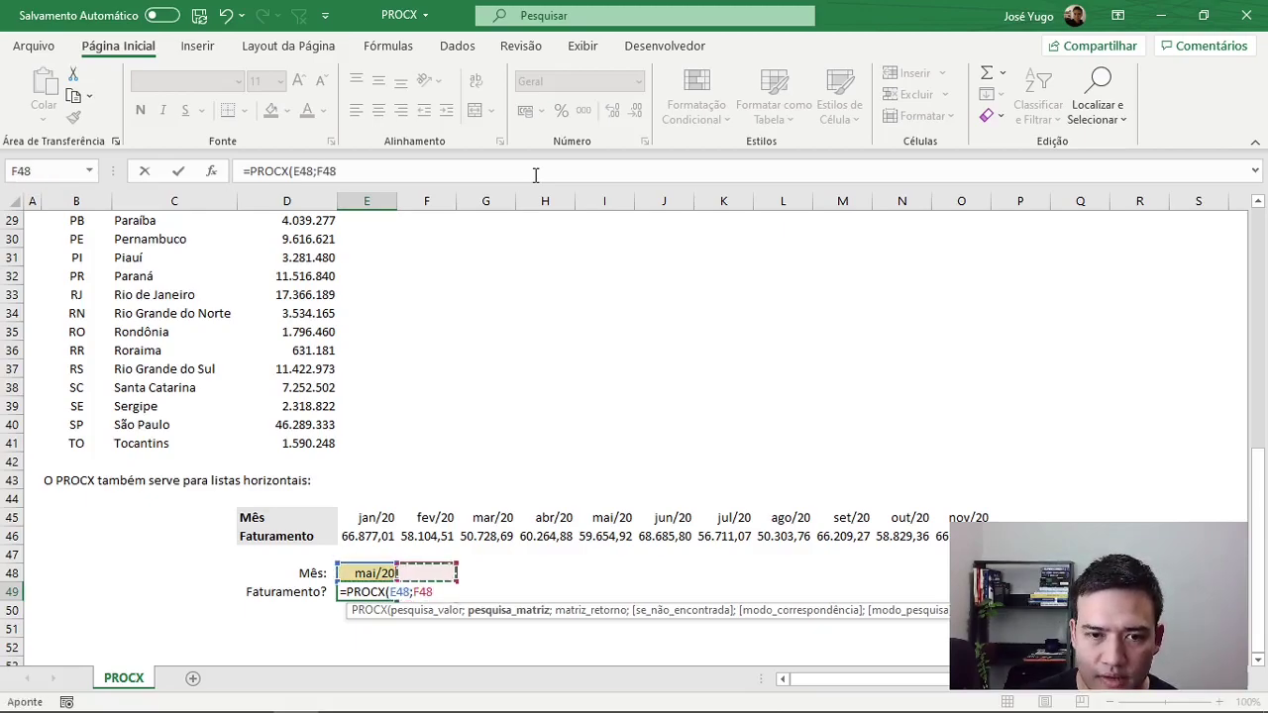
{"action": "key", "text": "Left"}
{"action": "key", "text": "Up"}
{"action": "key", "text": "Up"}
{"action": "key", "text": "Up"}
{"action": "key", "text": "ctrl+shift+Right"}
{"action": "type", "text": ";"}
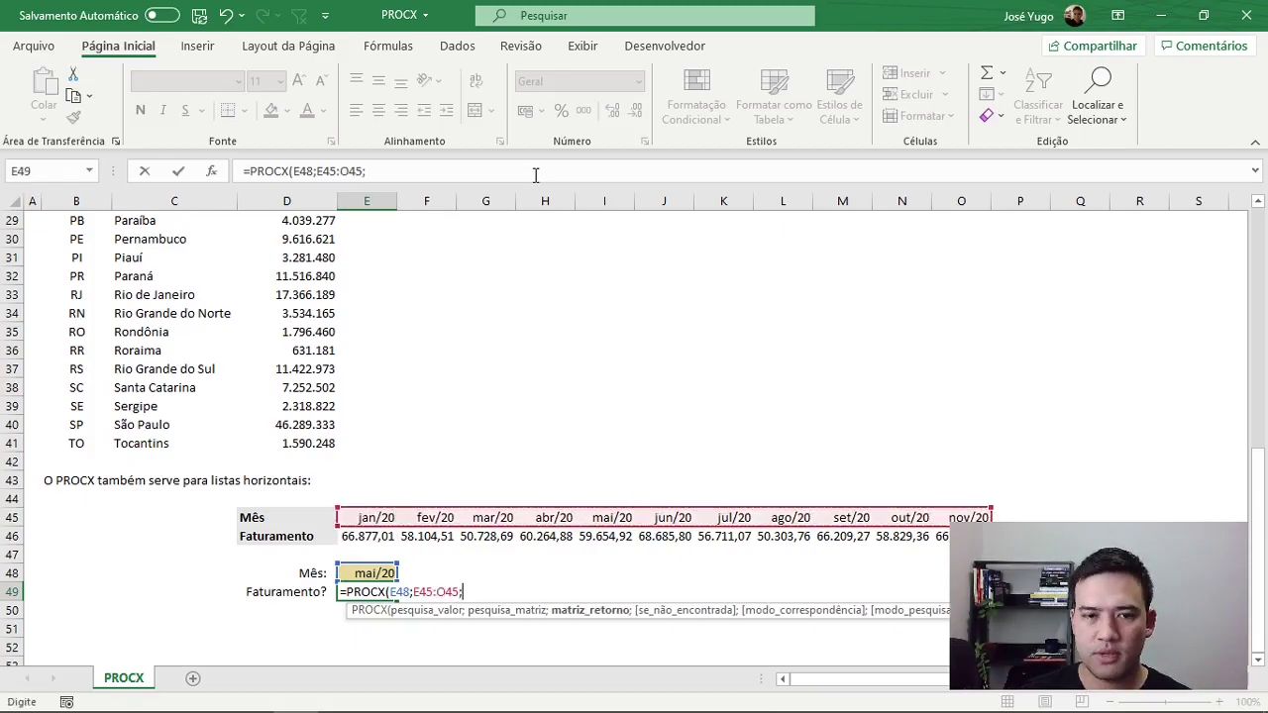
{"action": "key", "text": "Up"}
{"action": "key", "text": "Up"}
{"action": "key", "text": "Up"}
{"action": "key", "text": "ctrl+shift+Right"}
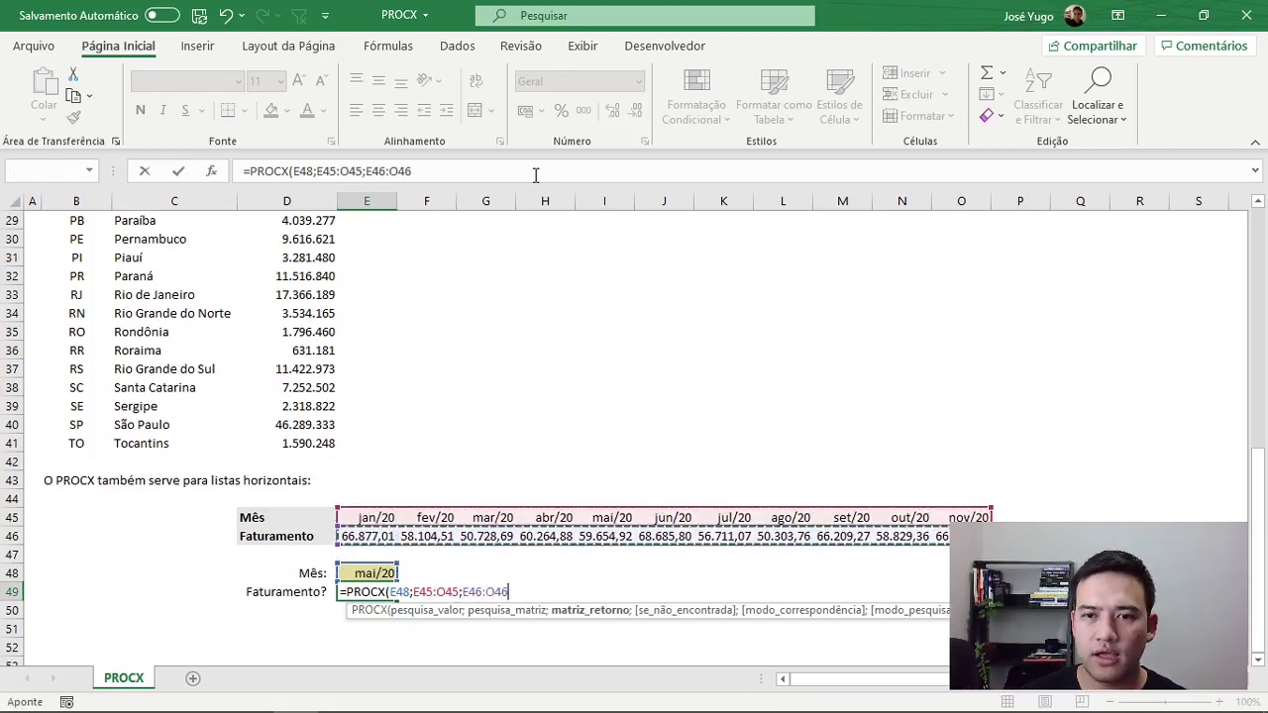
{"action": "key", "text": "Return"}
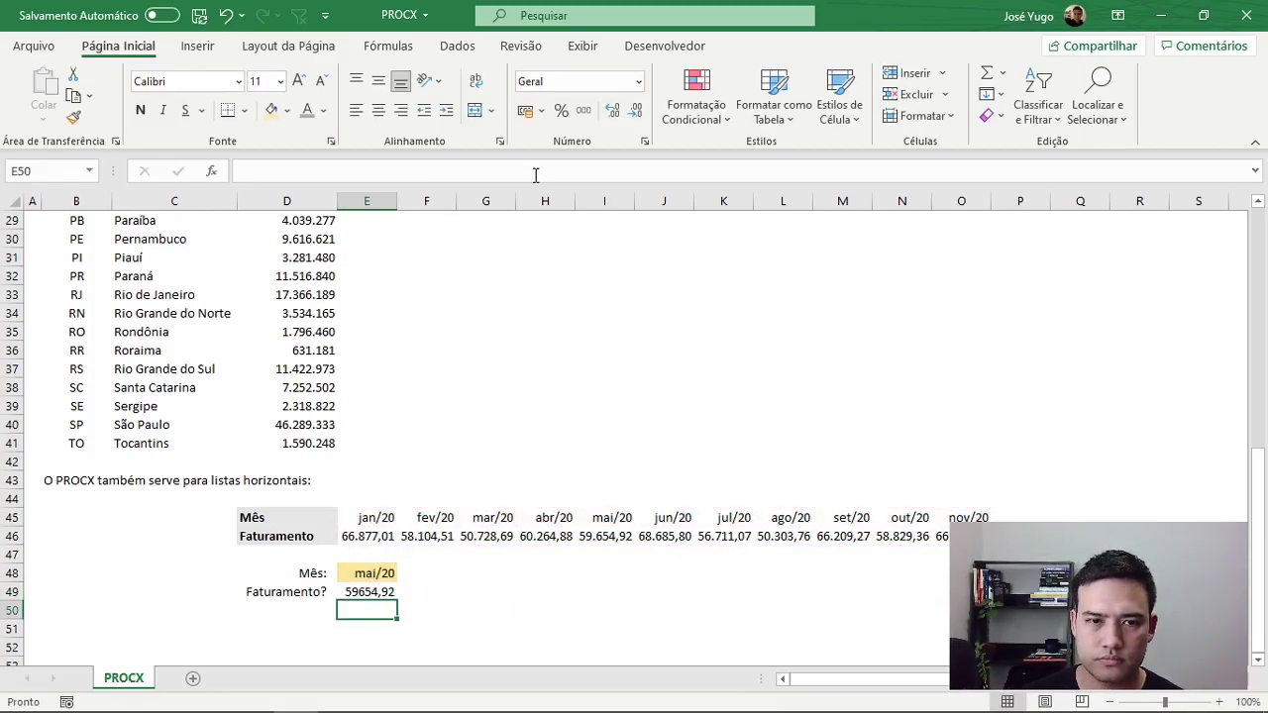
Step: Paste only E46's revenue number format onto the result cell E49
{"action": "key", "text": "Up"}
{"action": "key", "text": "Up"}
{"action": "key", "text": "Up"}
{"action": "key", "text": "Up"}
{"action": "key", "text": "ctrl+c"}
{"action": "key", "text": "Down"}
{"action": "key", "text": "Down"}
{"action": "key", "text": "Down"}
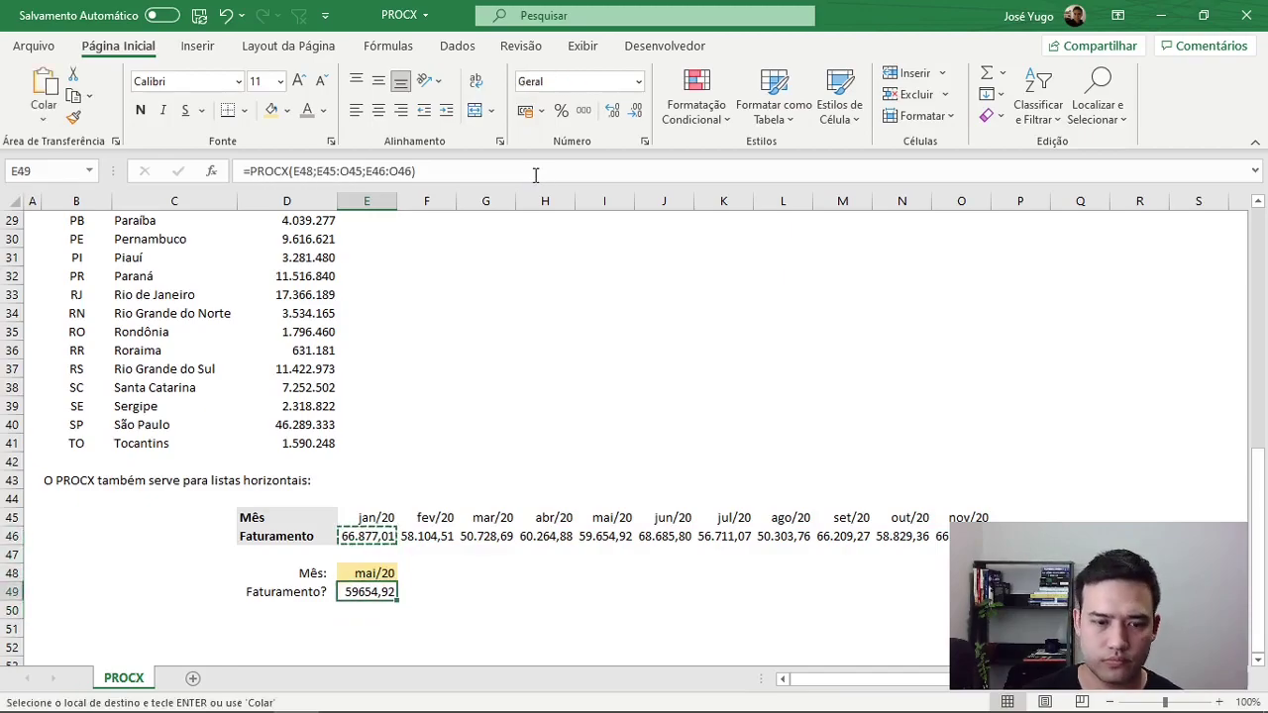
{"action": "key", "text": "ctrl+alt+v"}
{"action": "key", "text": "t"}
{"action": "key", "text": "Return"}
{"action": "key", "text": "Up"}
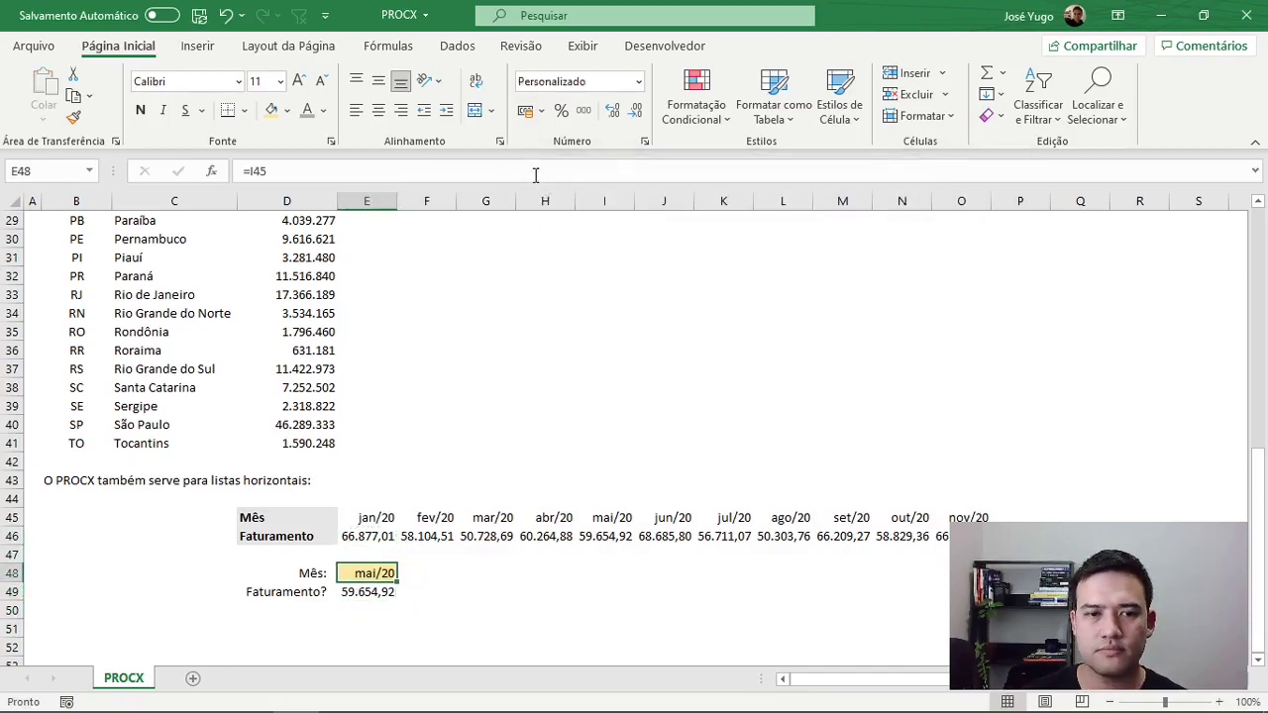
{"action": "key", "text": "Down"}
Step: Point the month cell E48 at the fev/20 header (=F45) so E49 shows 58.104,51
{"action": "key", "text": "Right"}
{"action": "key", "text": "Right"}
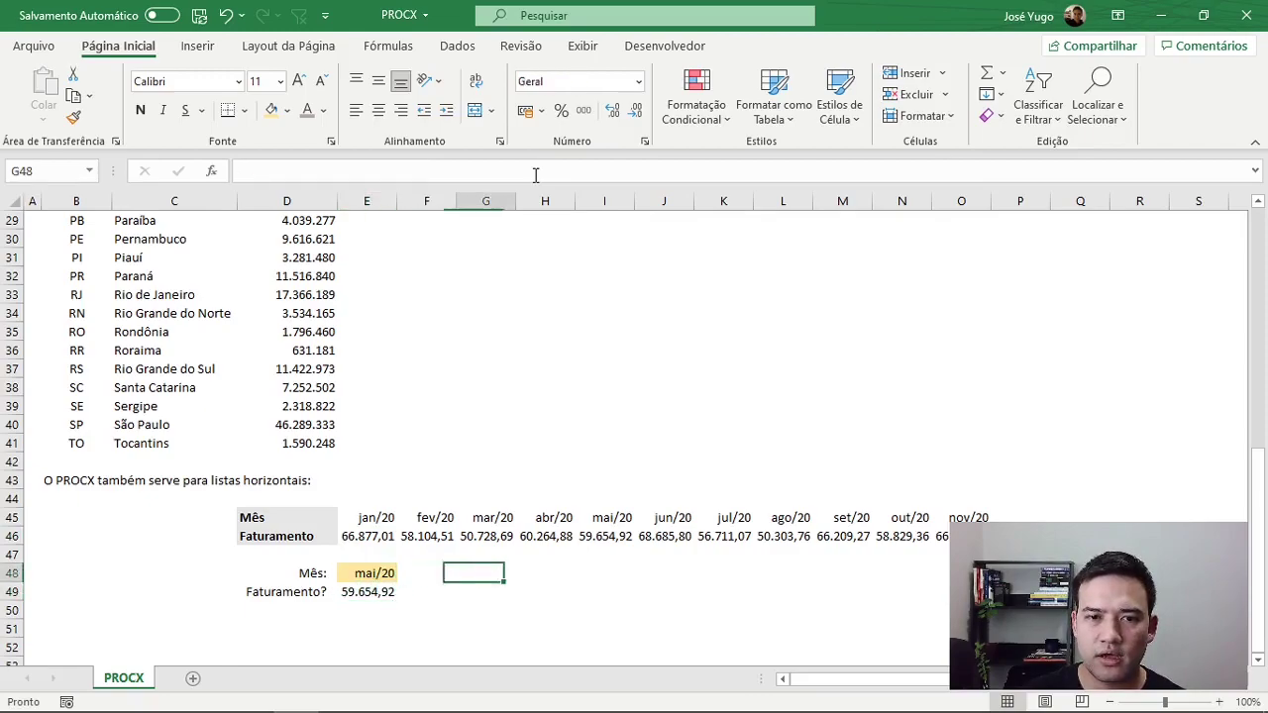
{"action": "key", "text": "Right"}
{"action": "key", "text": "Right"}
{"action": "key", "text": "Up"}
{"action": "key", "text": "Up"}
{"action": "key", "text": "Up"}
{"action": "key", "text": "Up"}
{"action": "key", "text": "Down"}
{"action": "key", "text": "Down"}
{"action": "key", "text": "Down"}
{"action": "key", "text": "Left"}
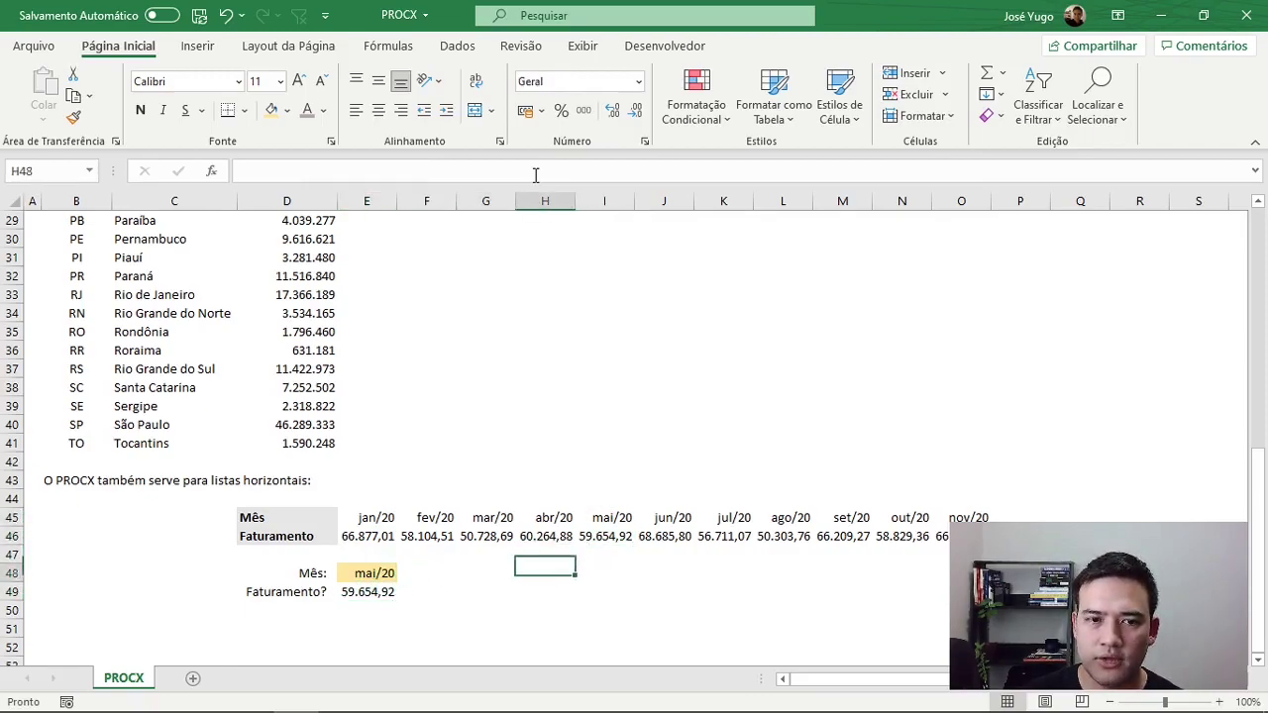
{"action": "key", "text": "Left"}
{"action": "key", "text": "Left"}
{"action": "key", "text": "Left"}
{"action": "type", "text": "="}
{"action": "key", "text": "Up"}
{"action": "key", "text": "Up"}
{"action": "key", "text": "Up"}
{"action": "key", "text": "Right"}
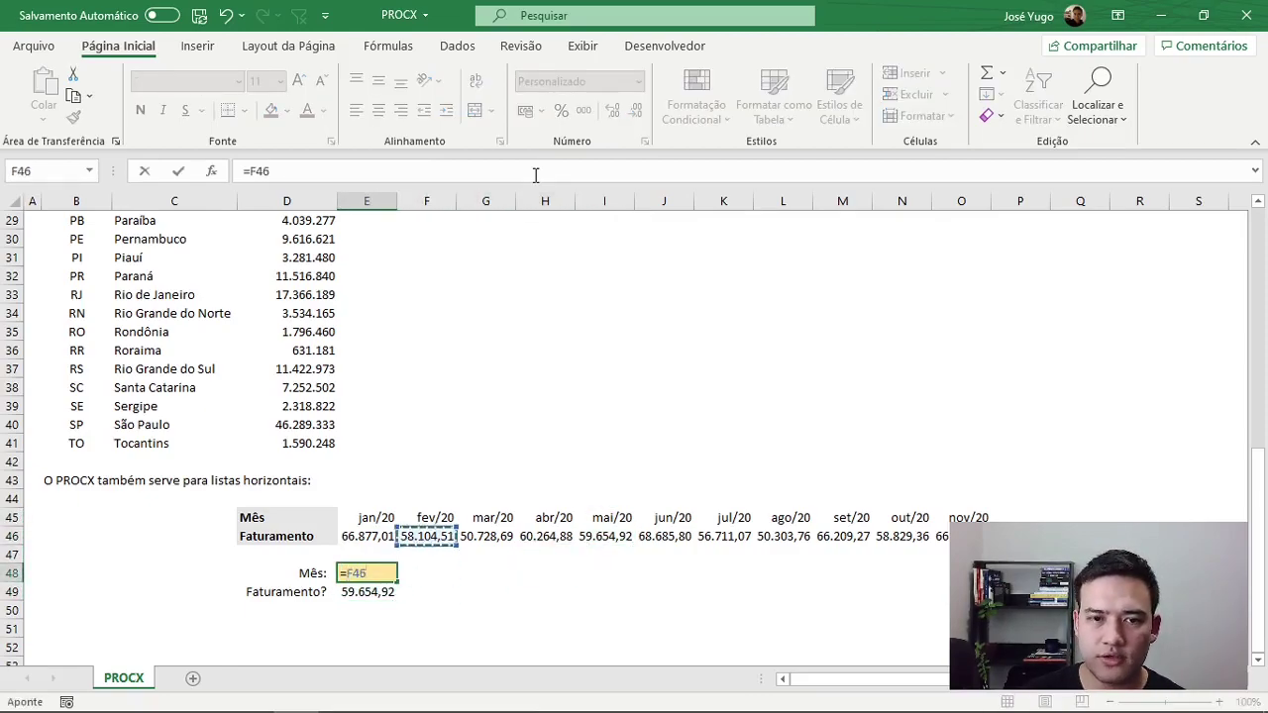
{"action": "key", "text": "Return"}
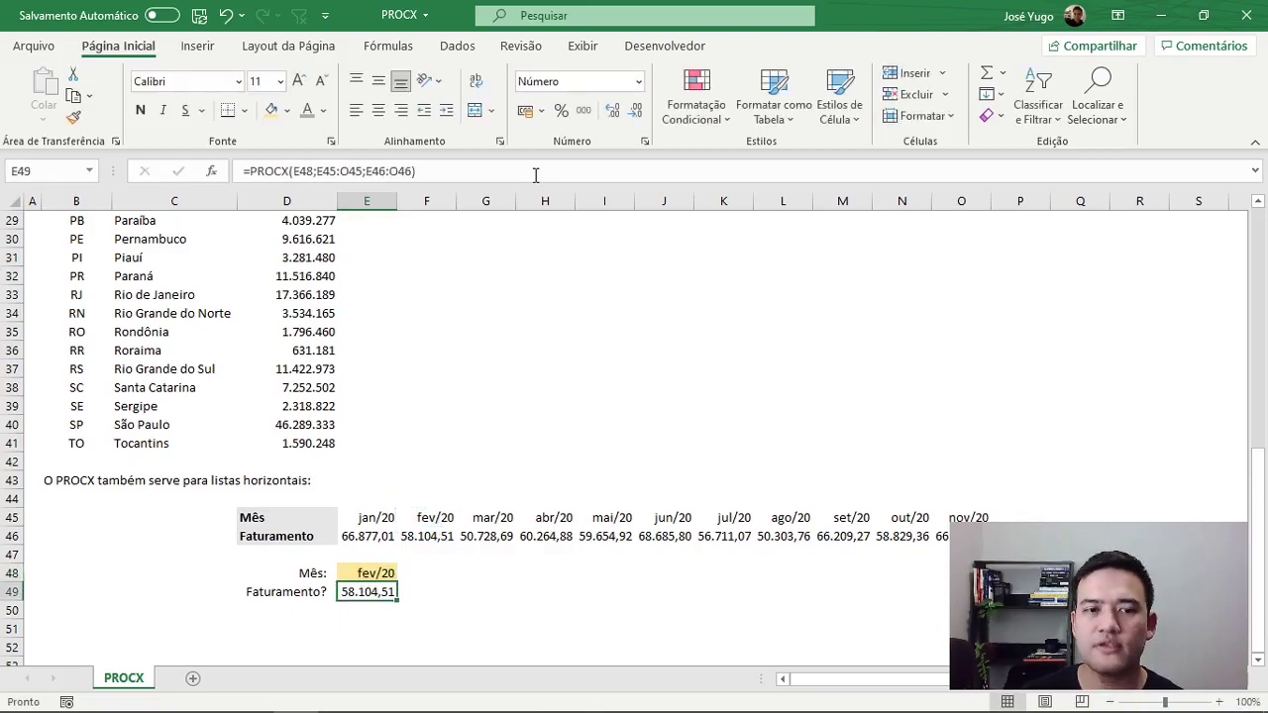